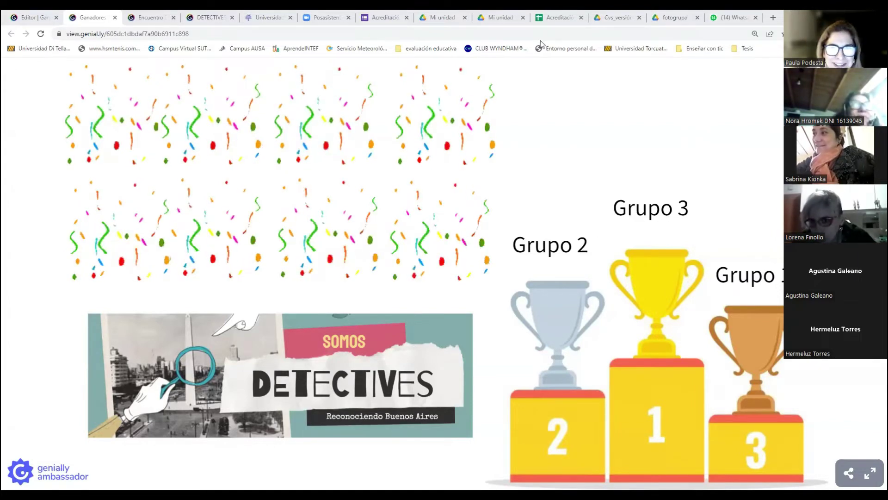
# Step: Open the case accreditation responses spreadsheet and preview the group photos linked in rows 42 and 43
pyautogui.click(554, 19)
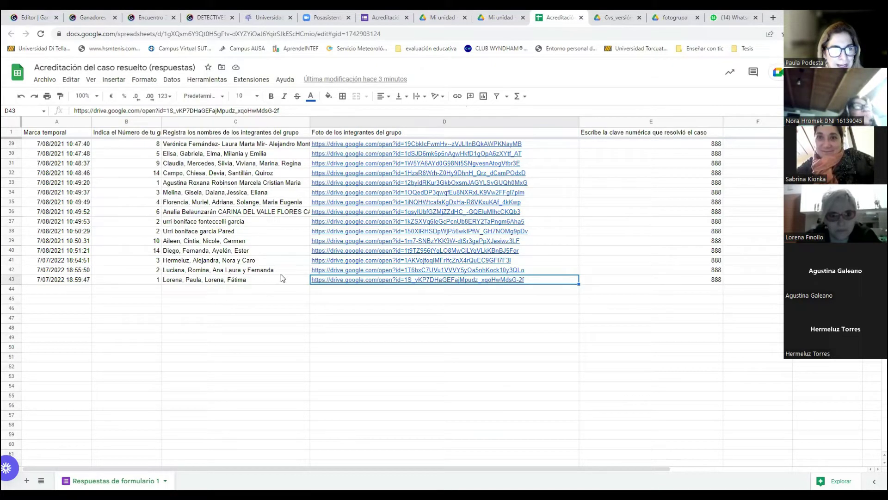
pyautogui.click(331, 271)
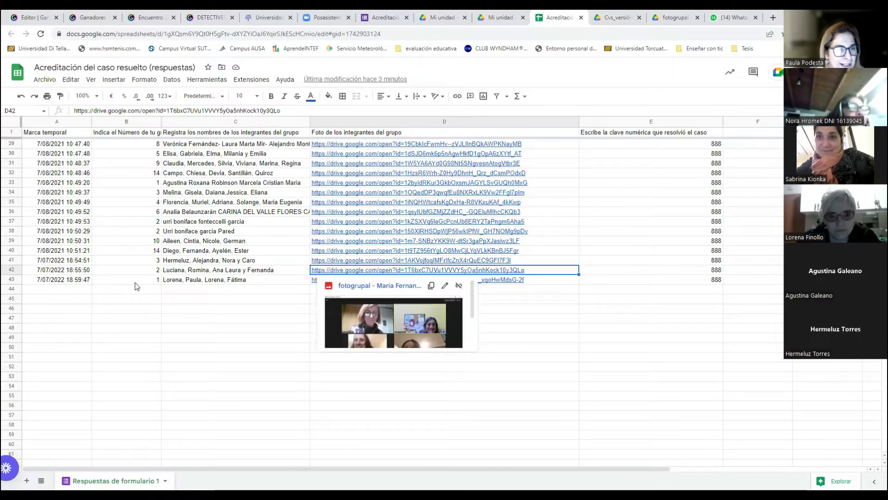
pyautogui.click(179, 282)
pyautogui.moveTo(340, 283)
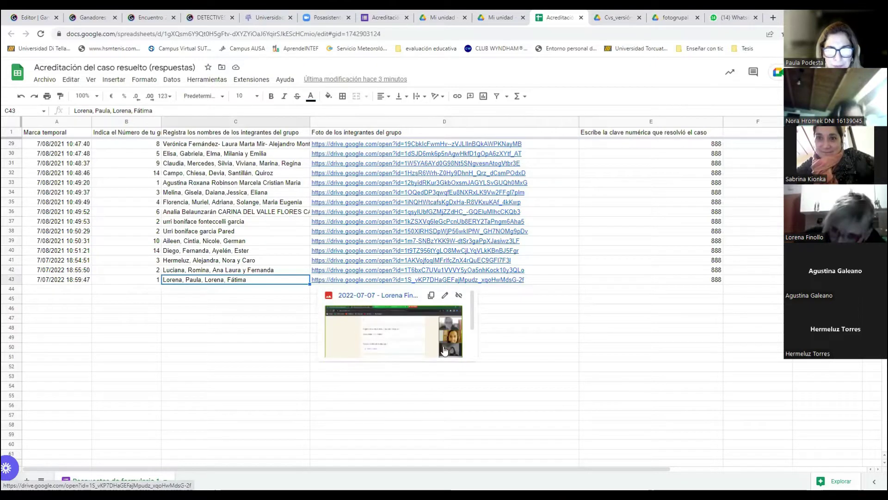
pyautogui.moveTo(471, 318)
pyautogui.mouseDown()
pyautogui.moveTo(475, 336)
pyautogui.moveTo(475, 312)
pyautogui.mouseUp()
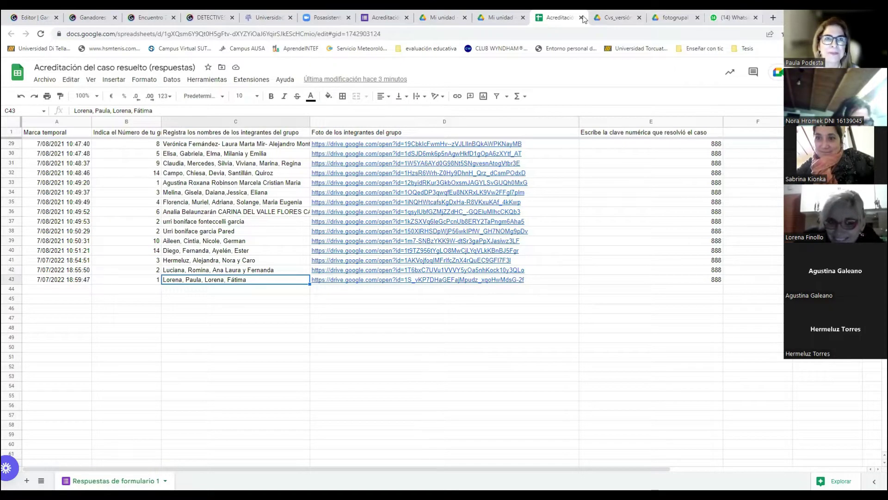
# Step: Close the browser tabs holding the Cvs file, the group photo and WhatsApp, keeping the responses spreadsheet open
pyautogui.click(33, 17)
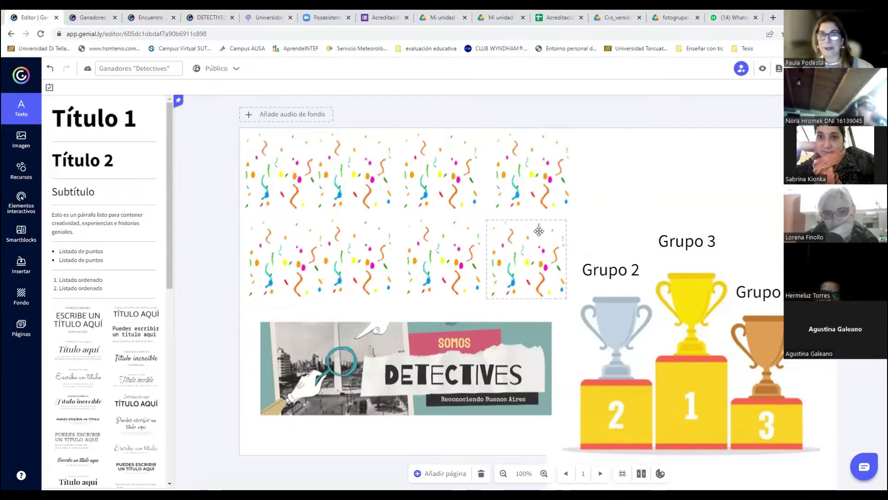
pyautogui.click(391, 14)
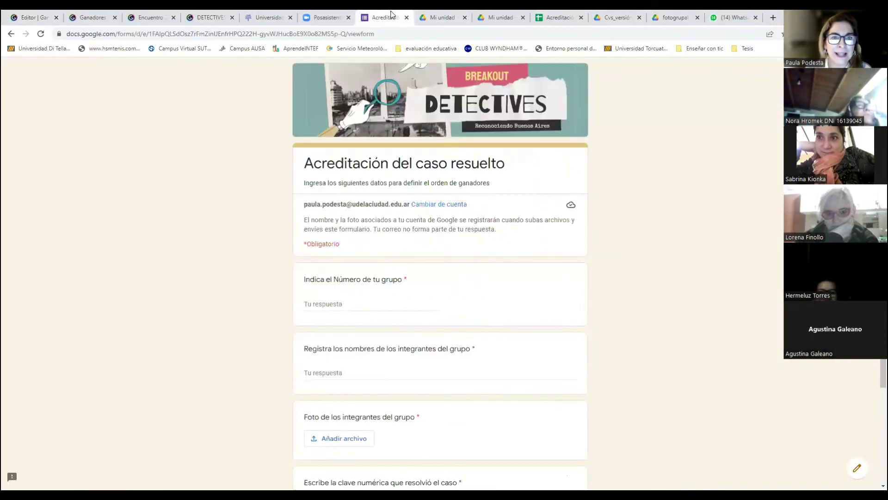
pyautogui.click(557, 18)
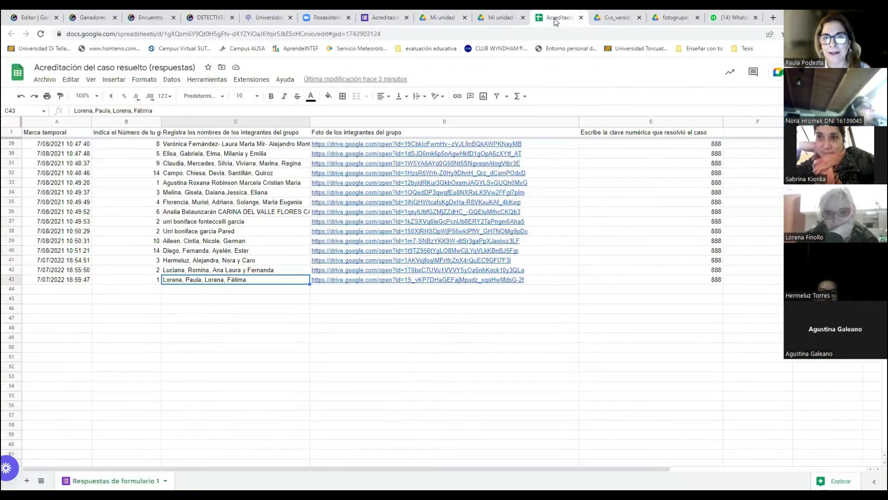
pyautogui.click(615, 17)
pyautogui.click(673, 17)
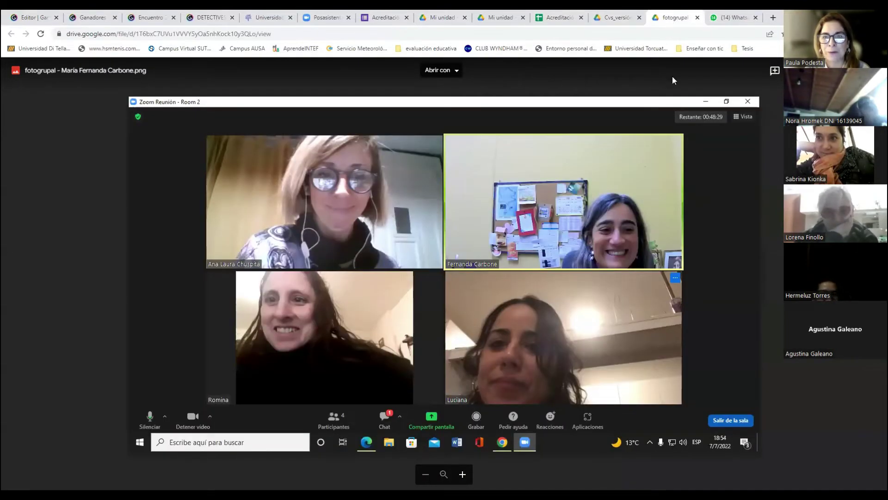
pyautogui.click(639, 18)
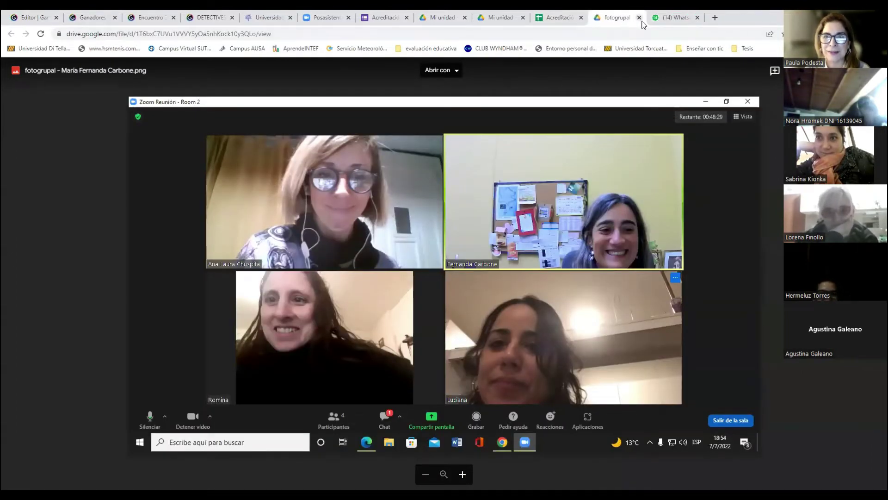
pyautogui.click(638, 17)
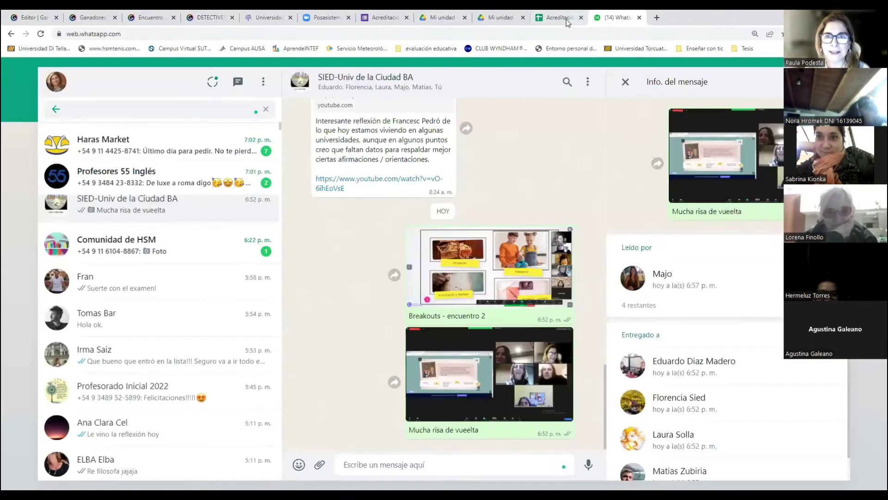
pyautogui.click(639, 18)
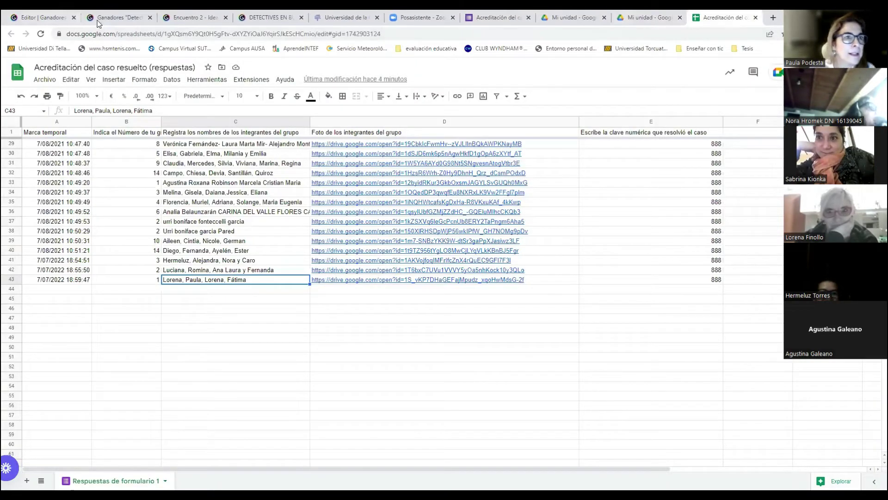
# Step: View the Ganadores "Detectives" podium and its editor, and bring up the Detectives breakout's cover page
pyautogui.click(111, 18)
pyautogui.click(26, 23)
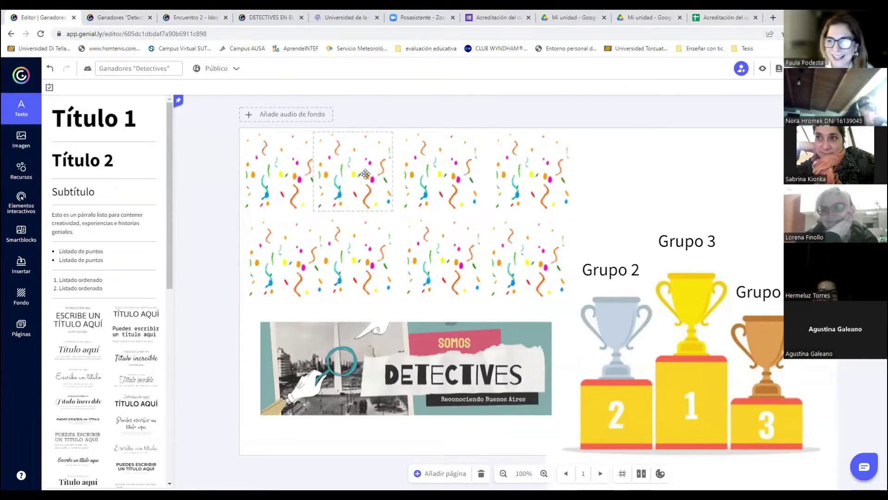
pyautogui.click(269, 15)
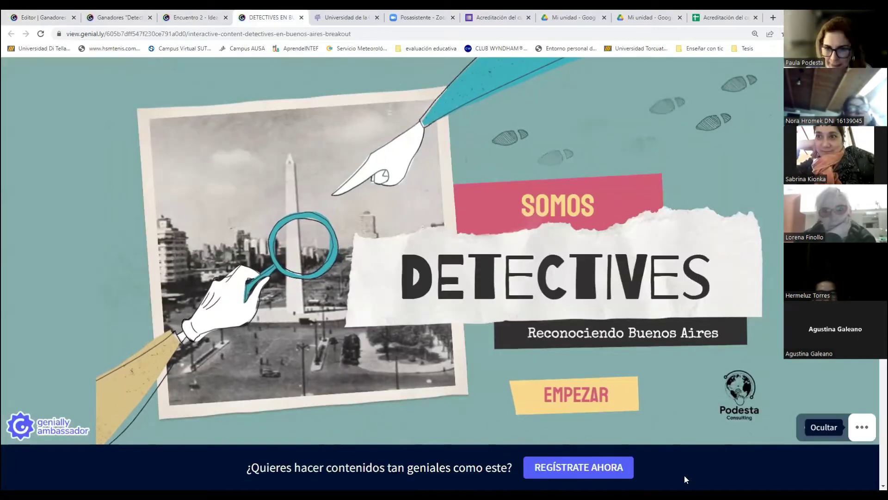
pyautogui.hotkey('alt', 's')
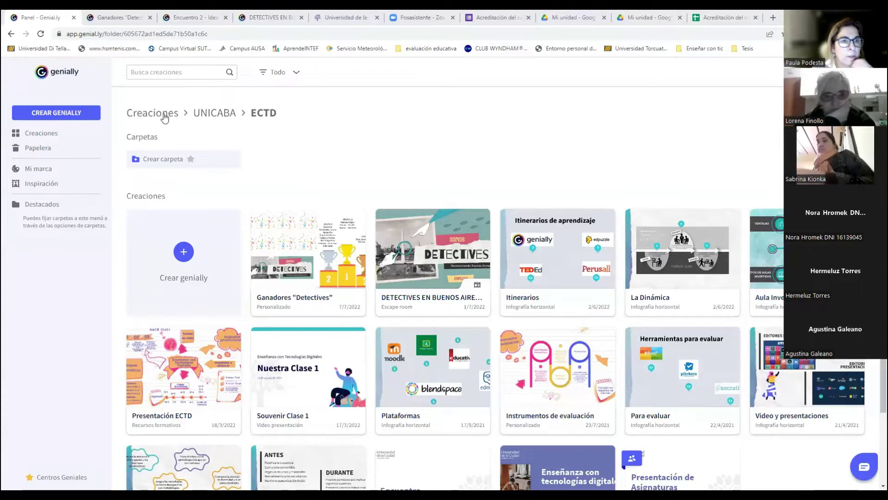
# Step: Leave the ECTD folder, review the content types offered for a new genially, and open the Gamificación templates
pyautogui.click(153, 113)
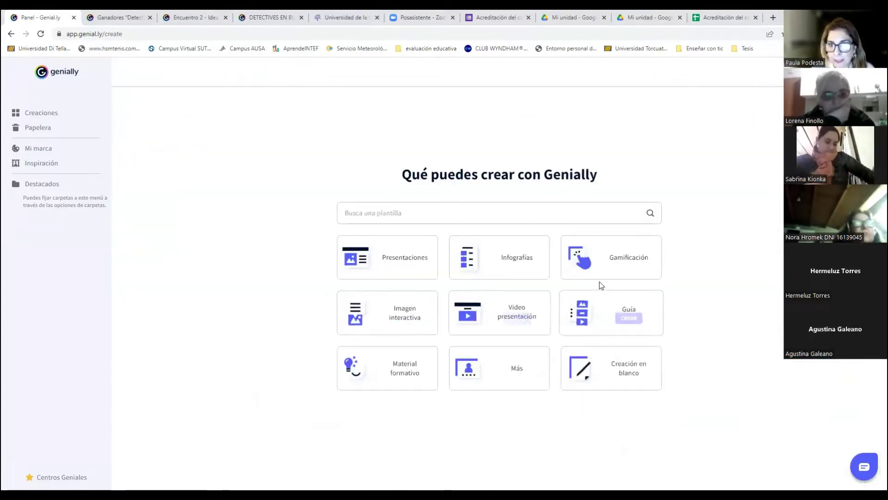
pyautogui.moveTo(445, 265)
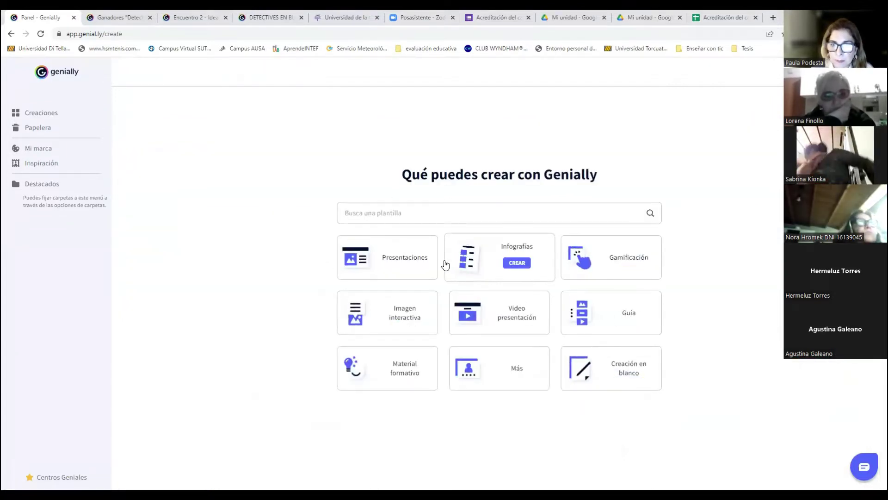
pyautogui.moveTo(343, 383)
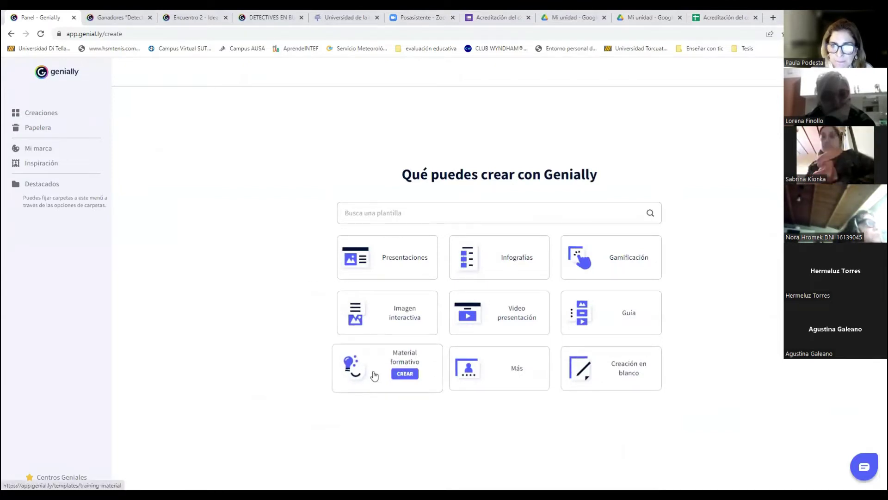
pyautogui.moveTo(397, 272)
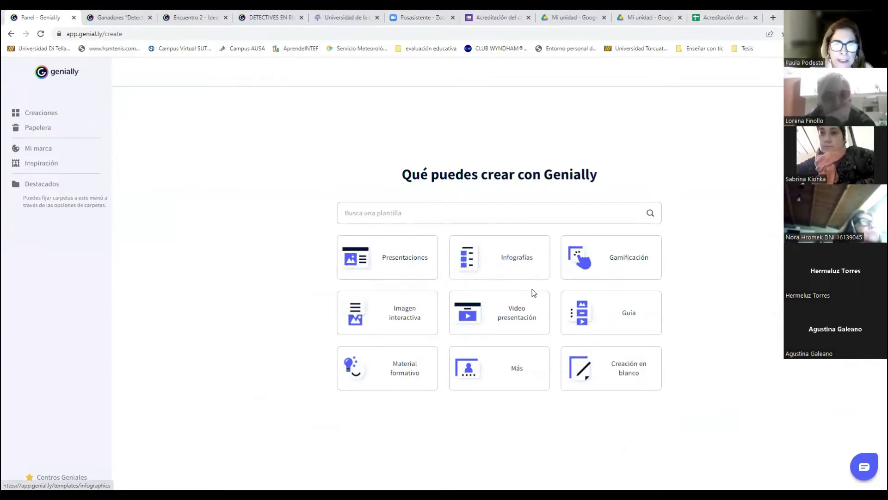
pyautogui.moveTo(409, 322)
pyautogui.moveTo(507, 326)
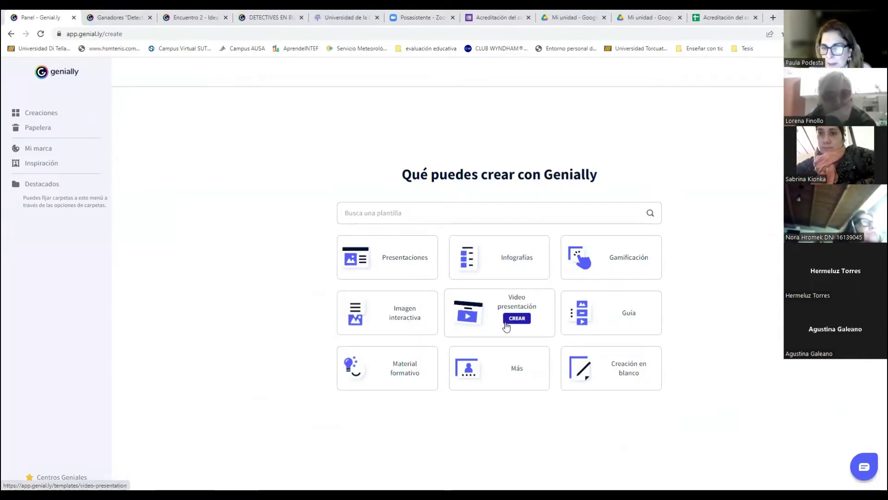
pyautogui.moveTo(422, 382)
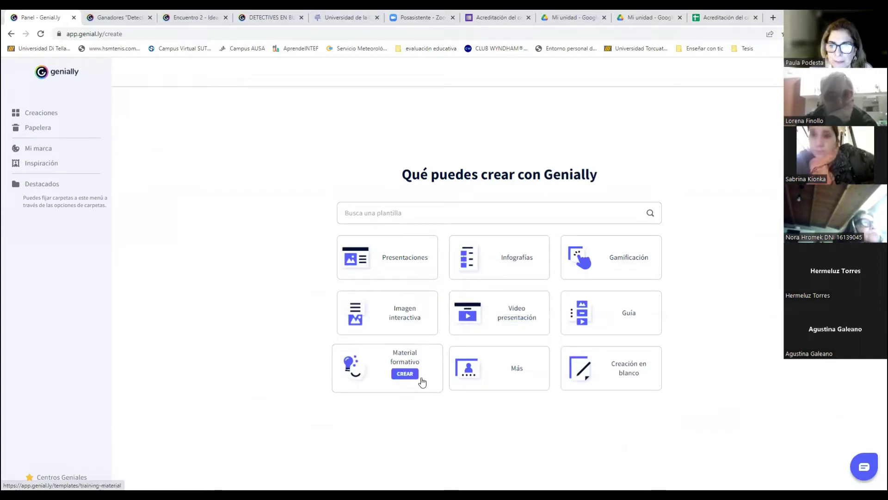
pyautogui.moveTo(633, 284)
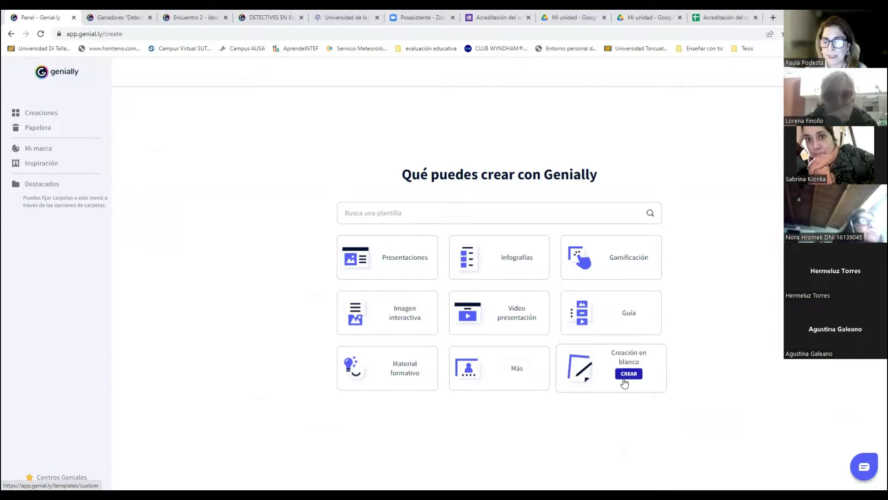
pyautogui.moveTo(632, 264)
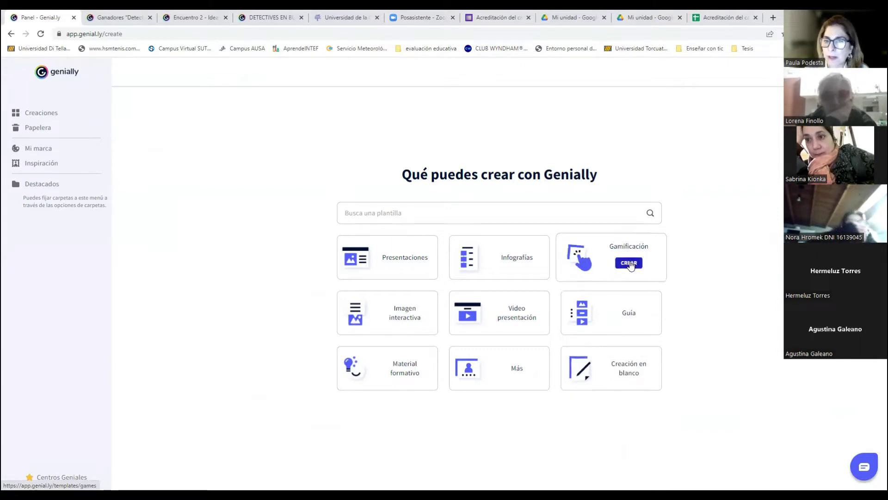
pyautogui.click(629, 263)
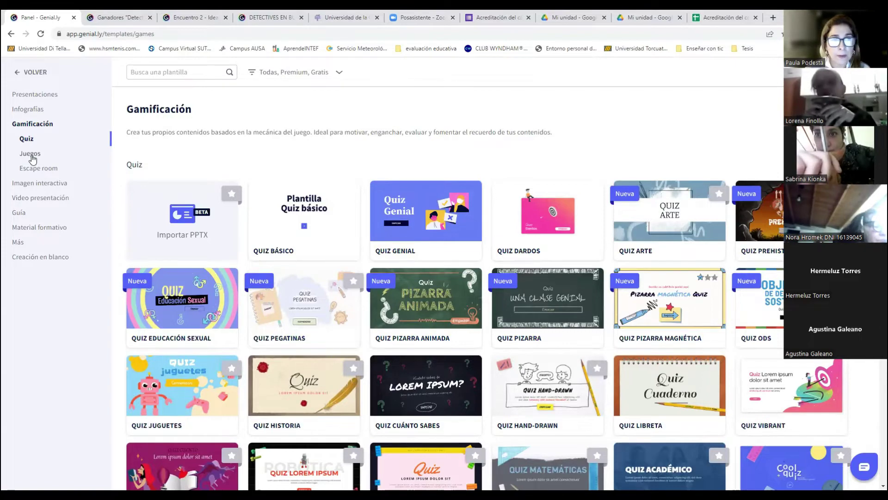
# Step: Browse the Juegos templates within Gamificación, from the first rows through to the last game
pyautogui.click(31, 154)
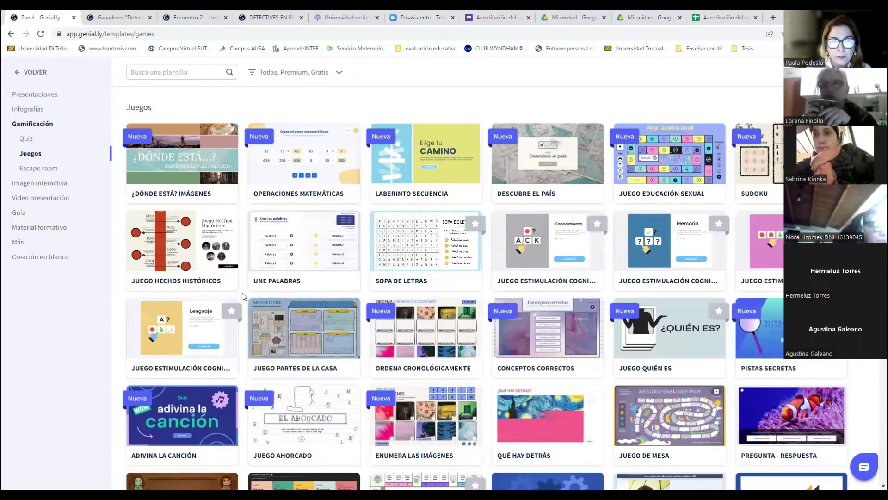
pyautogui.scroll(-2, 734, 393)
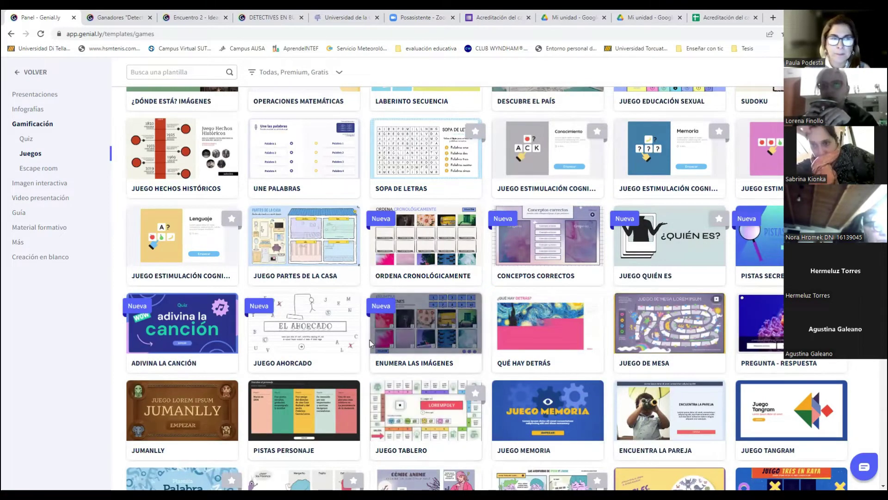
pyautogui.scroll(2, 334, 335)
pyautogui.scroll(1, 334, 334)
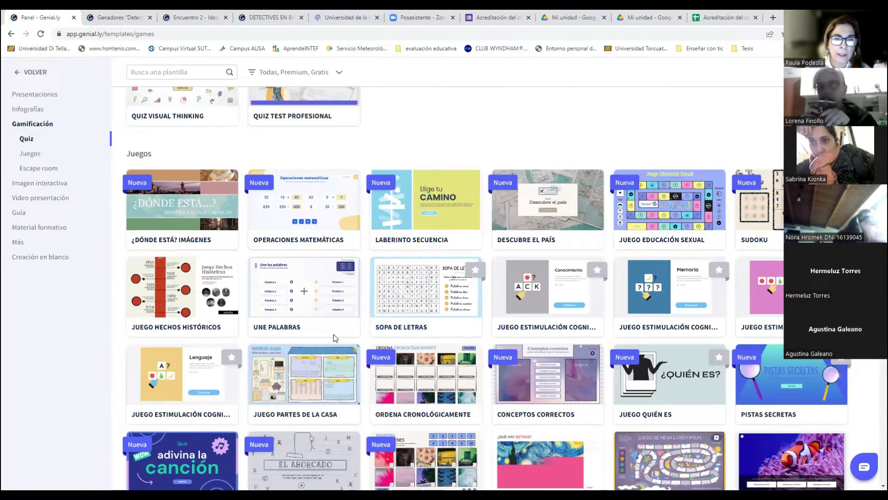
pyautogui.scroll(-4, 436, 295)
pyautogui.scroll(-5, 436, 294)
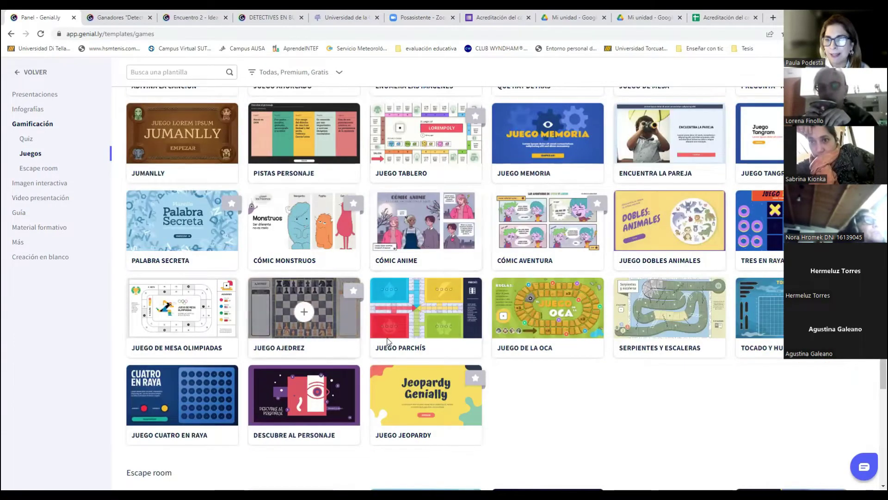
# Step: Browse the Escape room templates within Gamificación
pyautogui.click(29, 169)
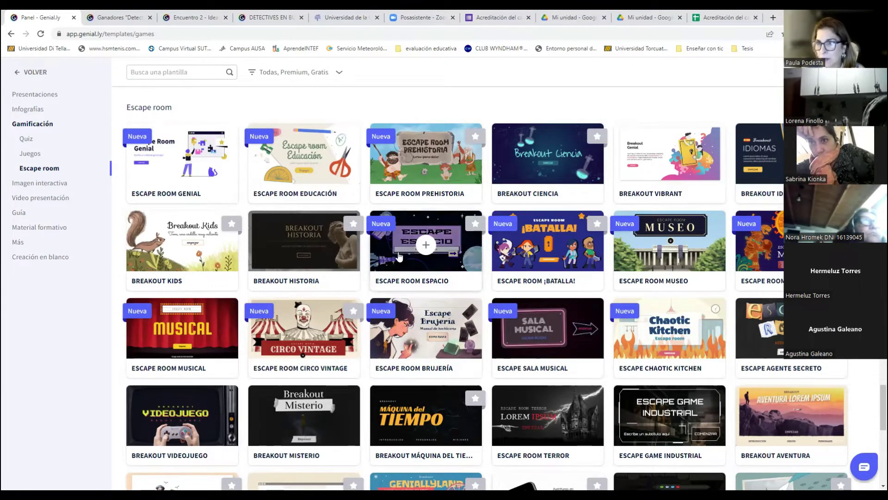
pyautogui.scroll(-1, 350, 283)
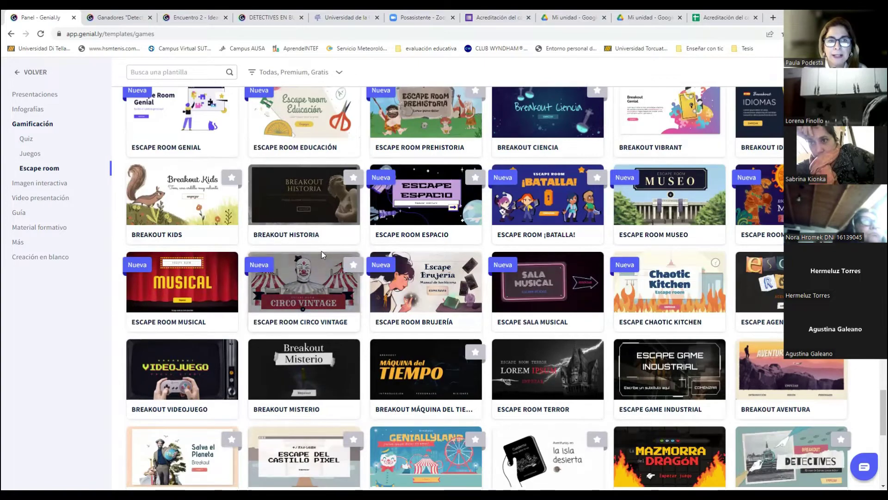
pyautogui.scroll(1, 321, 251)
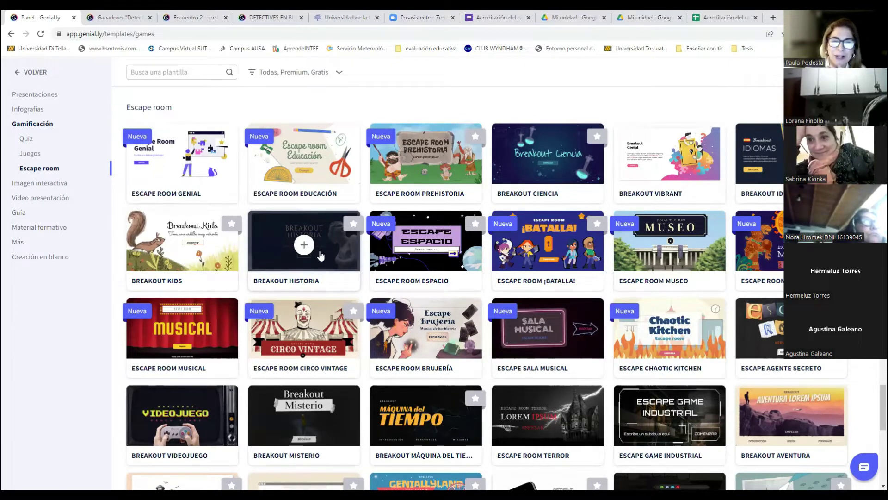
pyautogui.scroll(-2, 321, 256)
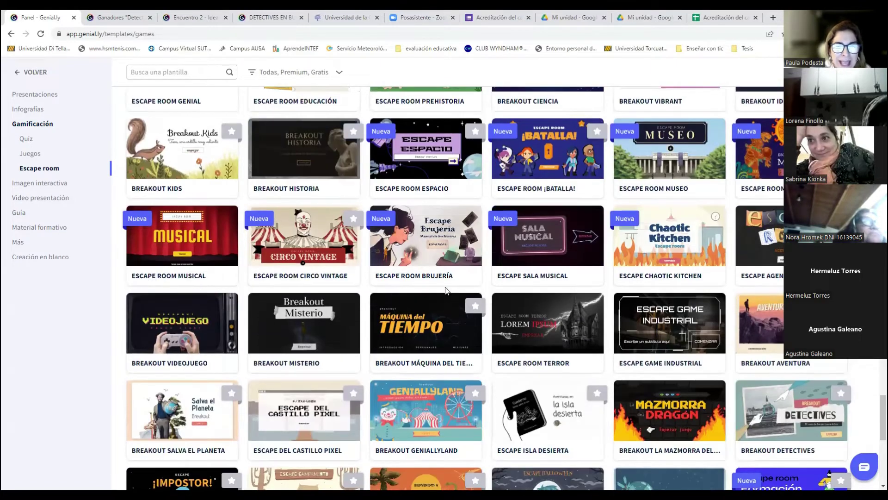
# Step: Preview the Breakout Máquina del Tiempo template and go through its Personajes, Introducción and Misiones sections
pyautogui.click(420, 327)
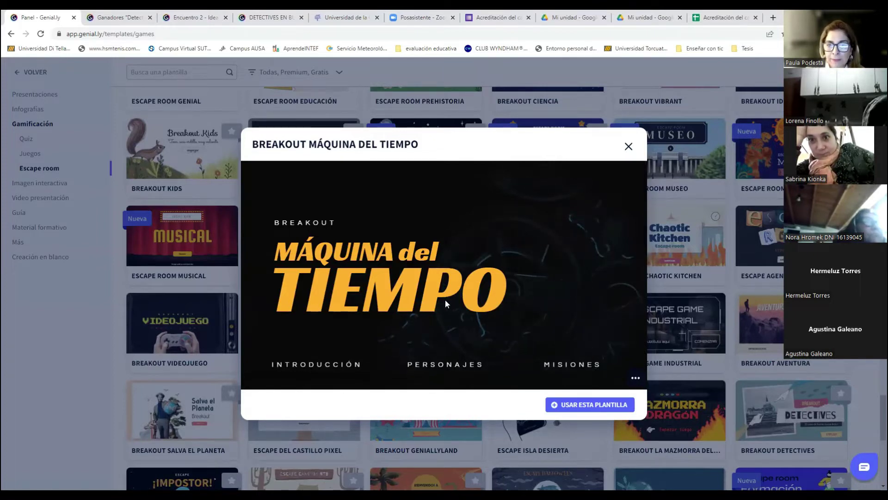
pyautogui.click(455, 368)
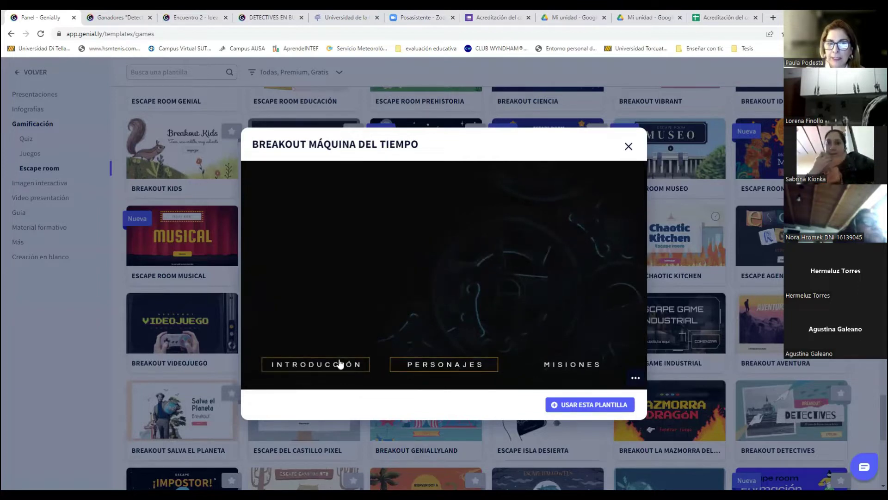
pyautogui.click(324, 365)
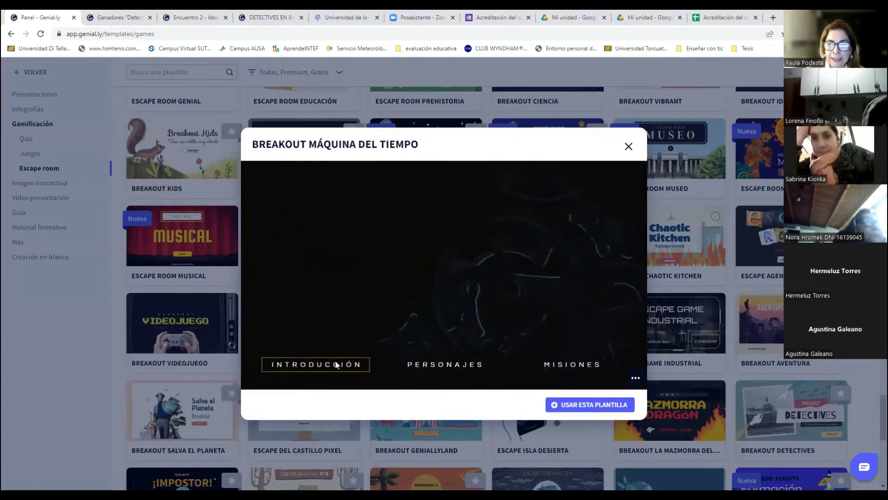
pyautogui.click(565, 365)
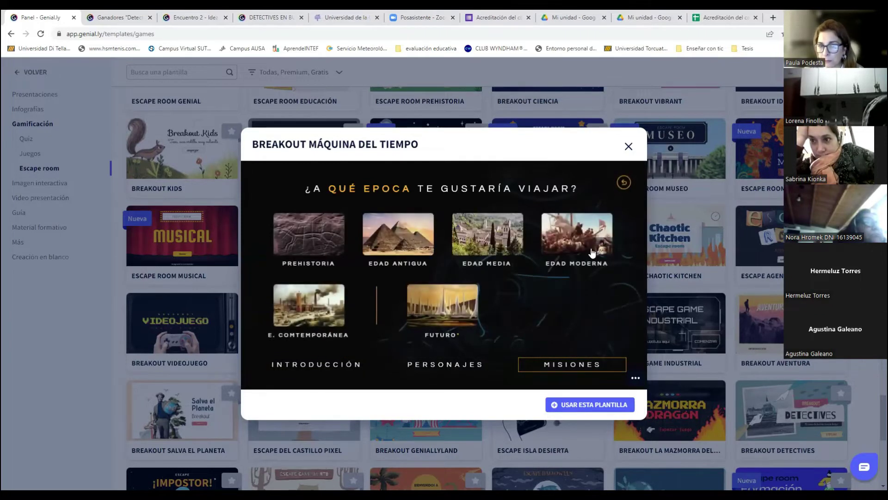
# Step: Use the Breakout Máquina del Tiempo template and change the cover's upper title line to "La tecnología en el", widening its text box to fit one line
pyautogui.click(578, 404)
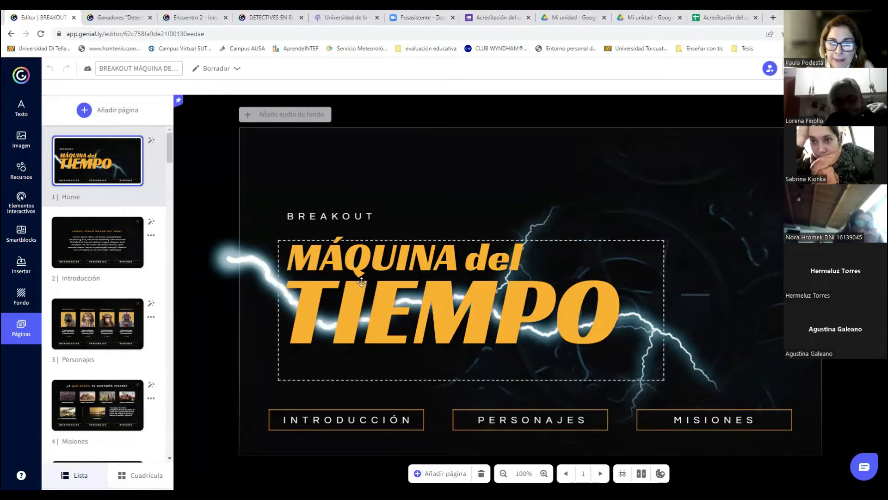
pyautogui.click(397, 253)
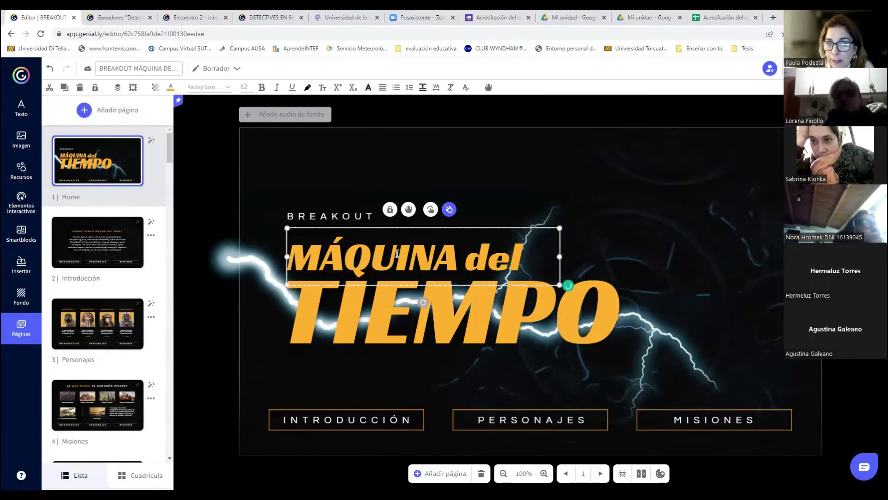
pyautogui.click(379, 251)
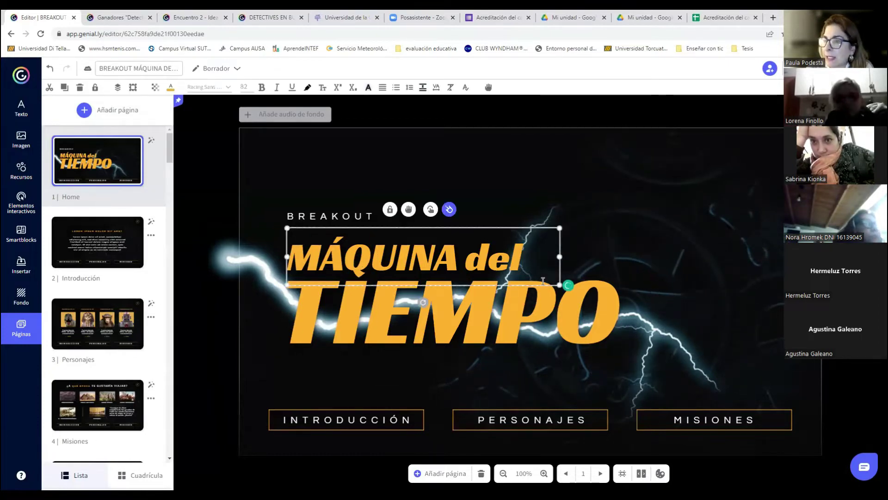
pyautogui.moveTo(529, 258); pyautogui.dragTo(293, 261)
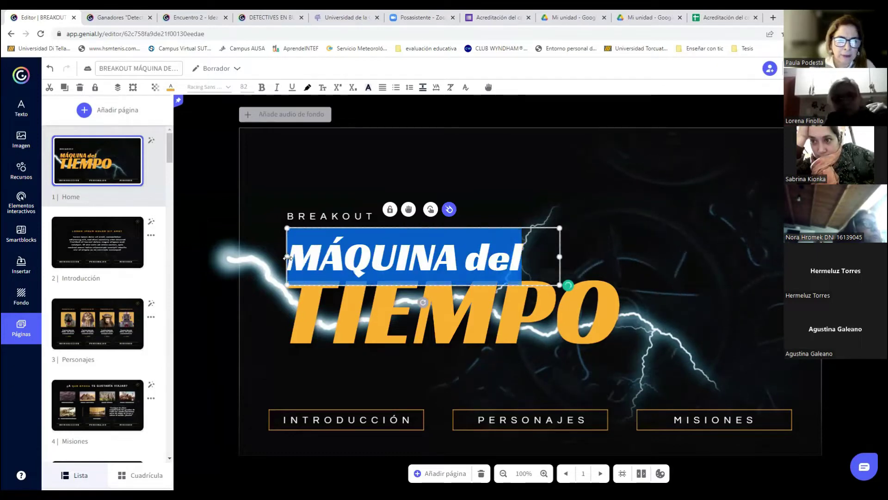
pyautogui.write('La tecnología')
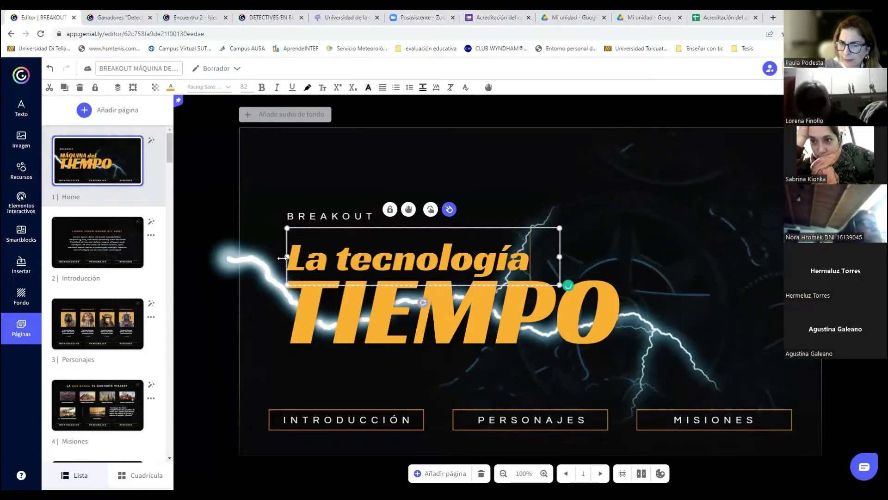
pyautogui.press('Return')
pyautogui.write('en el')
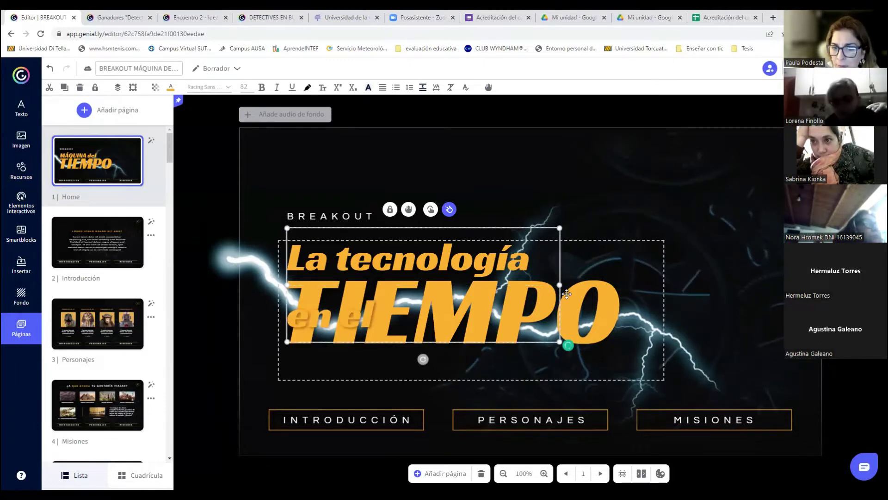
pyautogui.moveTo(560, 284); pyautogui.dragTo(704, 259)
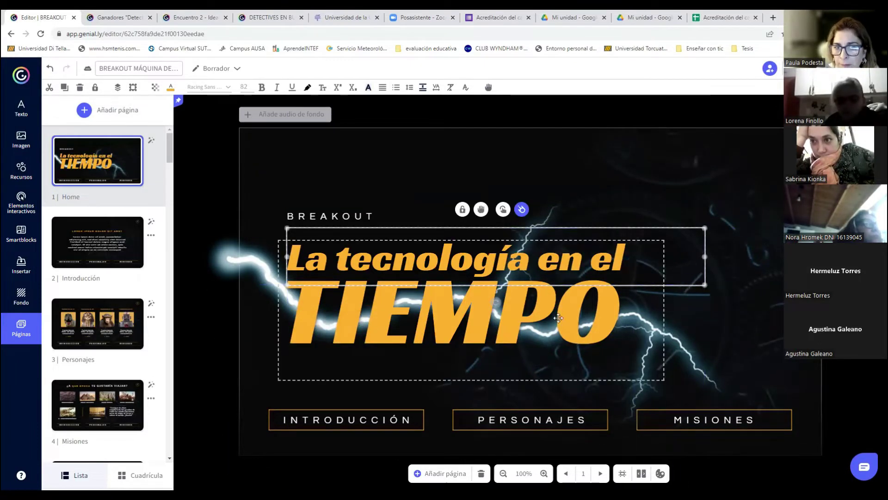
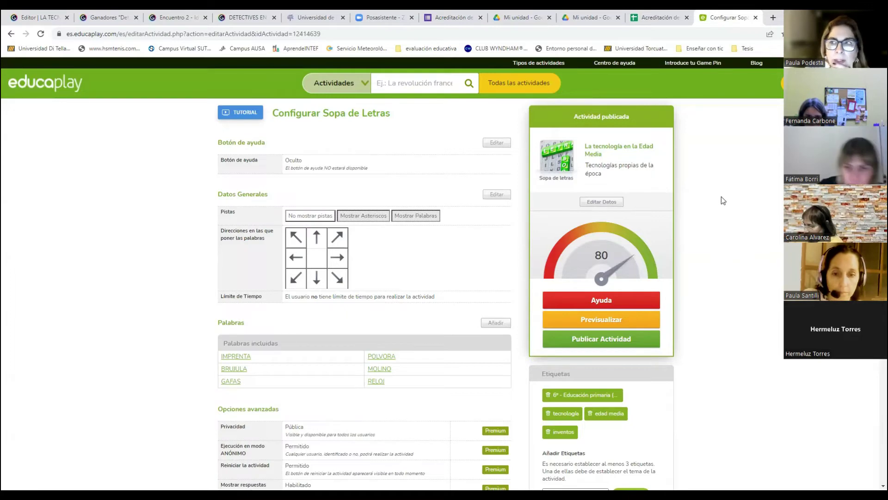
# Step: Review the Sopa de Letras configuration for La tecnología en la Edad Media, publish the activity and preview it
pyautogui.scroll(-2, 638, 308)
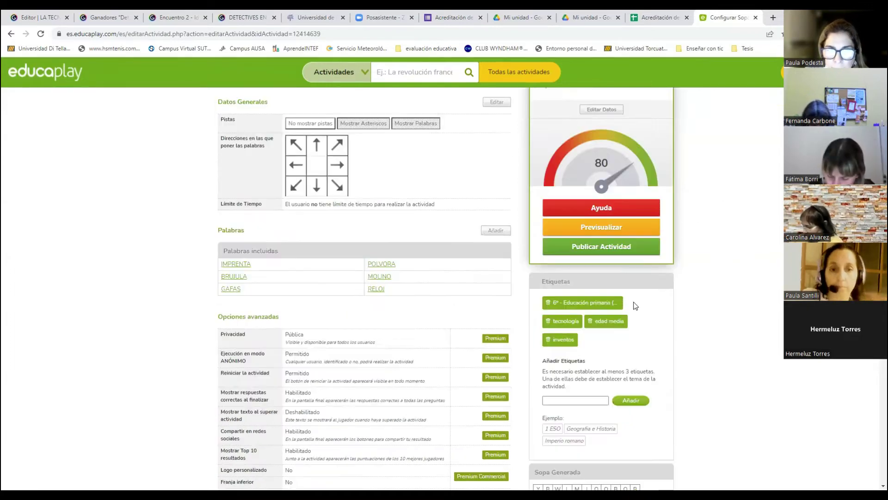
pyautogui.scroll(2, 587, 294)
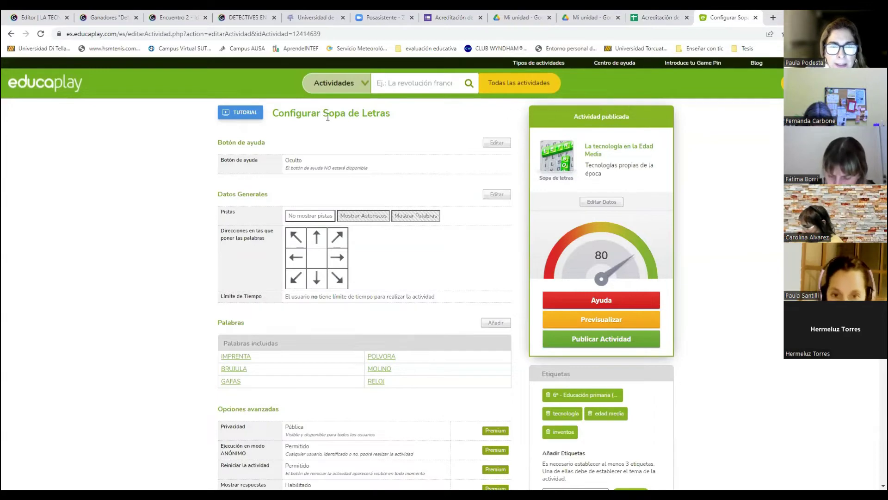
pyautogui.scroll(-8, 581, 265)
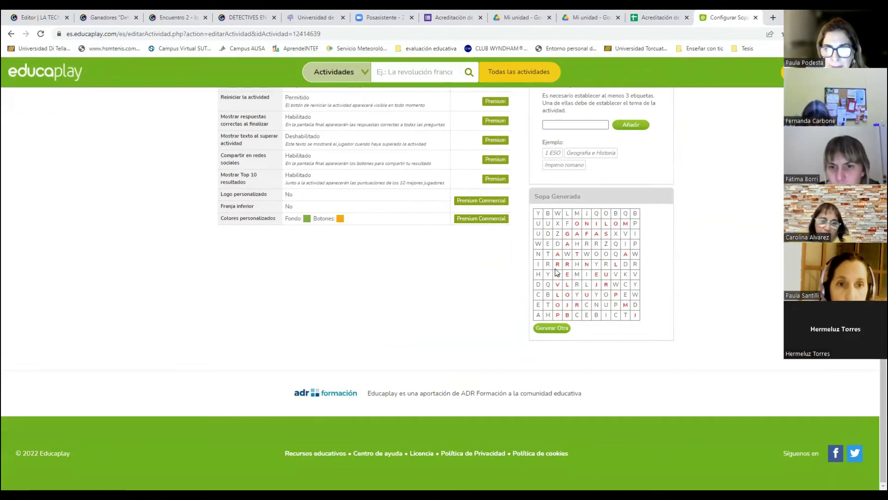
pyautogui.scroll(10, 627, 252)
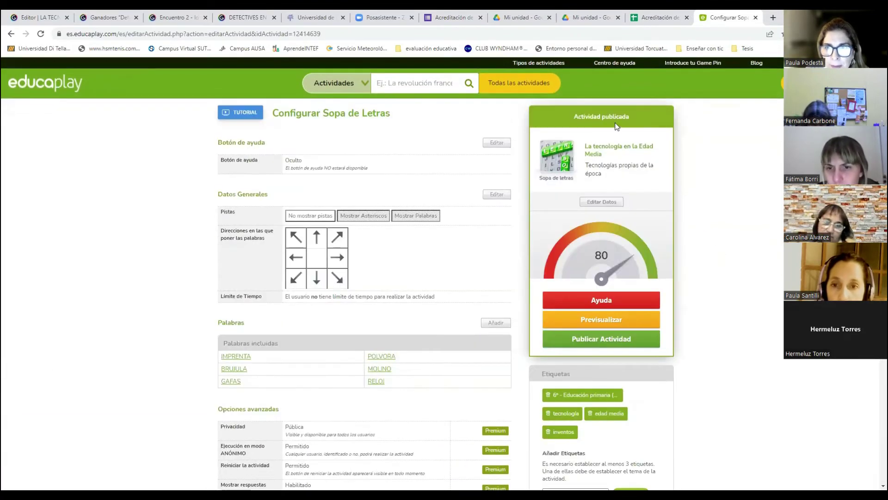
pyautogui.click(600, 341)
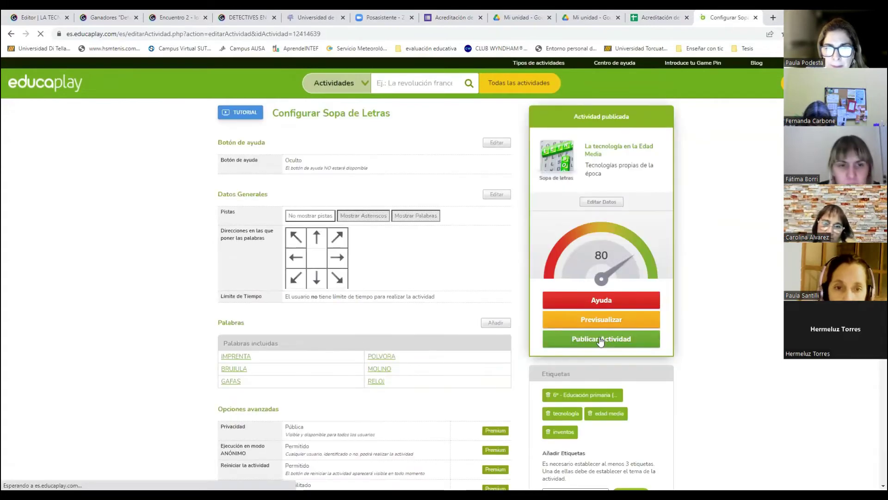
pyautogui.click(598, 323)
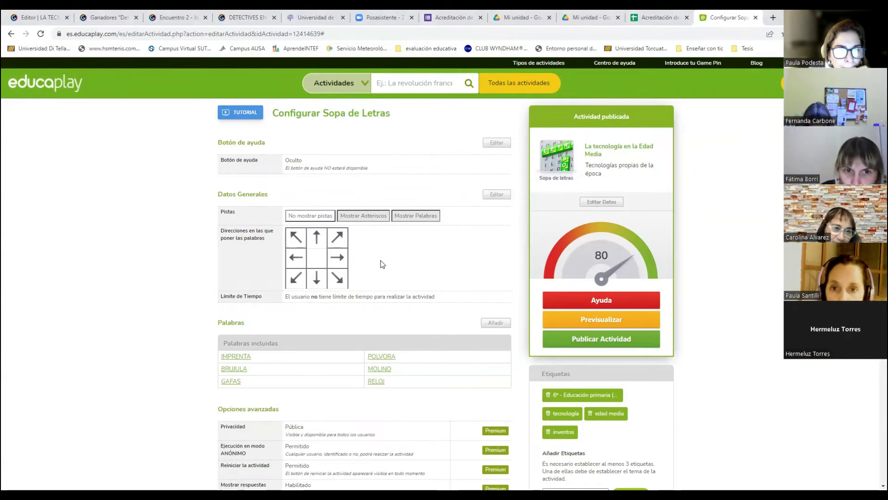
# Step: Look over the word search's options and generated grid, and check its title, description and classification data without editing them
pyautogui.scroll(-4, 379, 264)
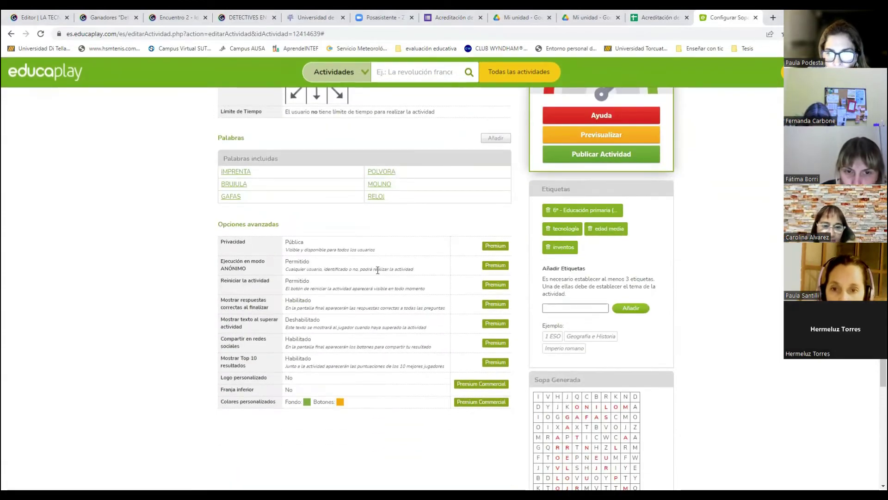
pyautogui.scroll(-5, 377, 270)
pyautogui.scroll(9, 495, 268)
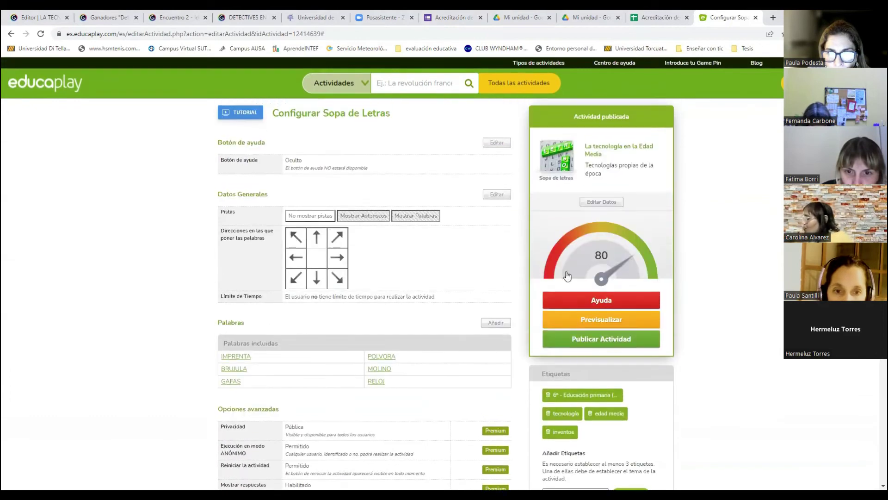
pyautogui.click(589, 198)
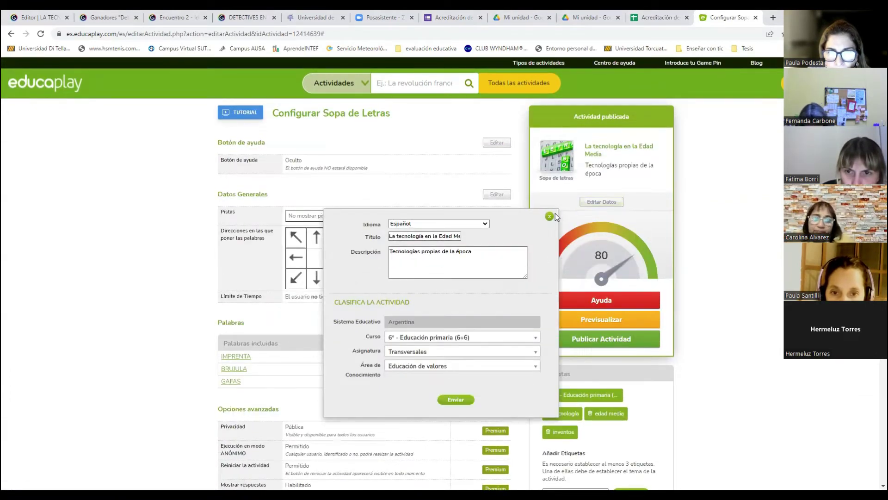
pyautogui.click(549, 216)
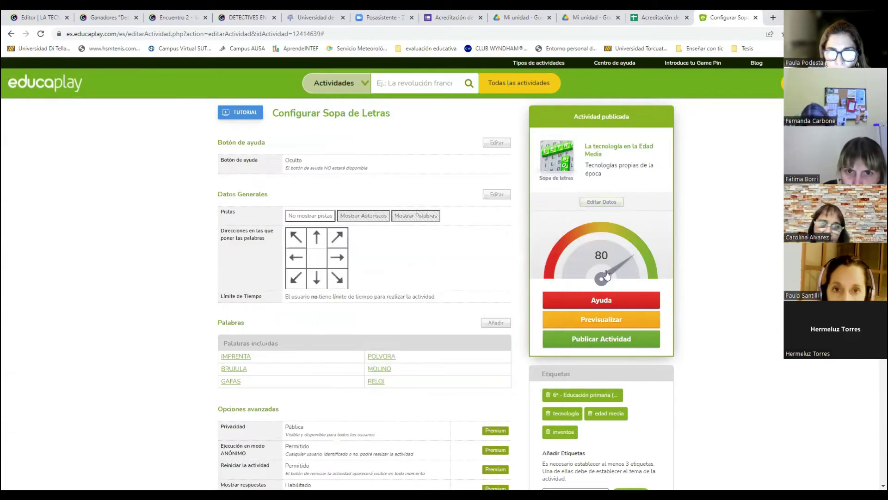
# Step: Publish the word search again and preview the activity
pyautogui.click(607, 343)
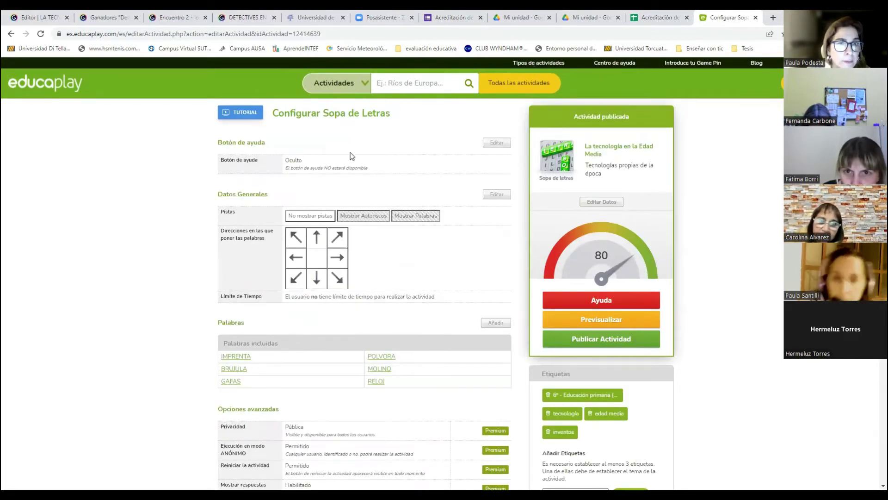
pyautogui.scroll(-7, 371, 241)
pyautogui.scroll(6, 634, 273)
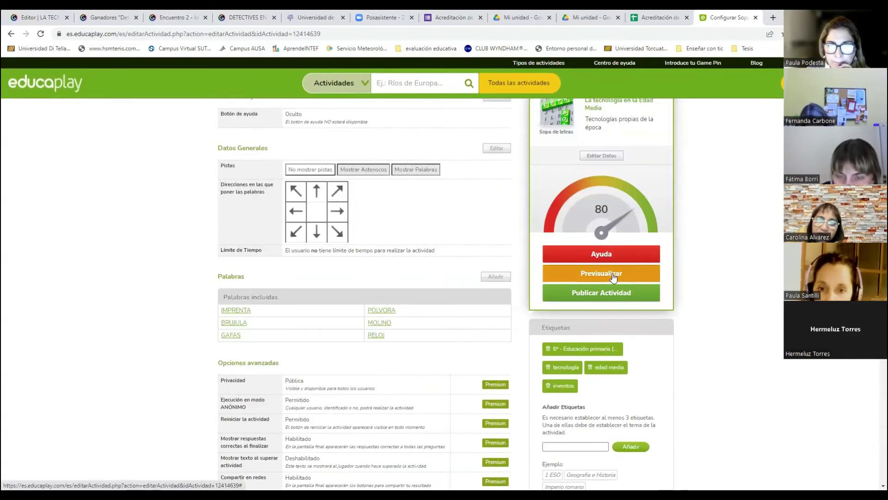
pyautogui.click(613, 276)
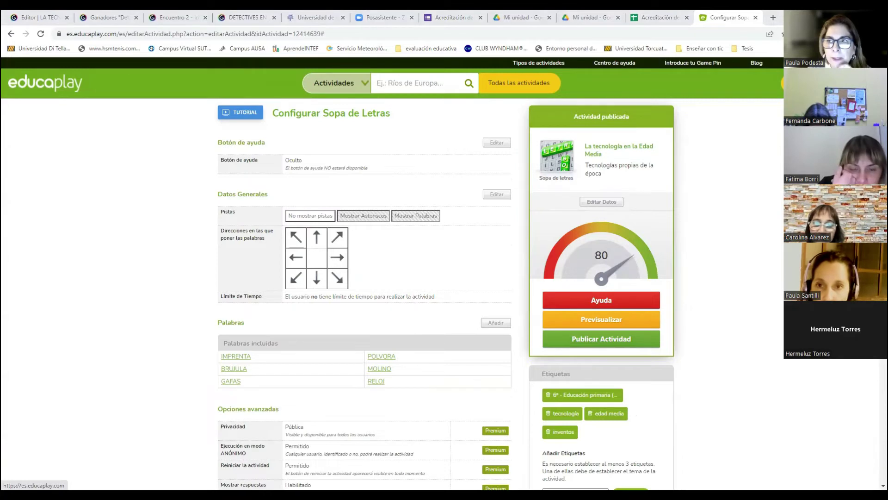
# Step: View the Educaplay home page in a separate tab, return to the word search configuration and look through it for a share option
pyautogui.click(709, 123)
pyautogui.click(662, 28)
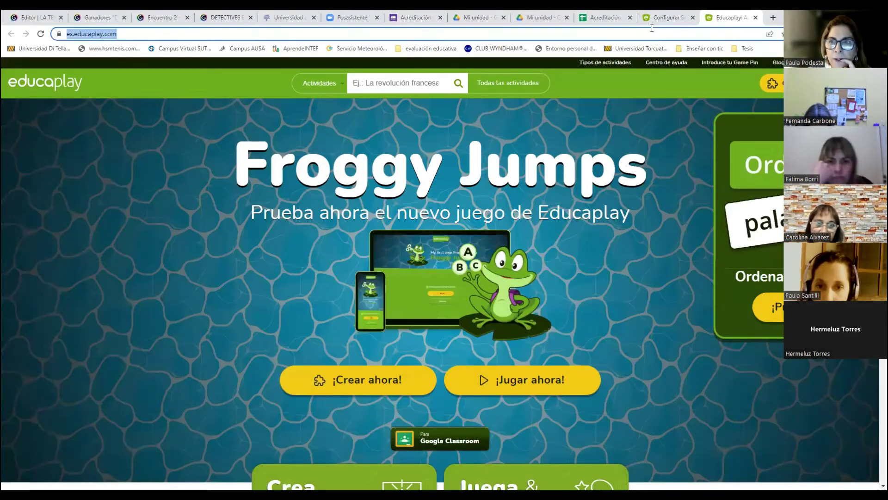
pyautogui.click(652, 19)
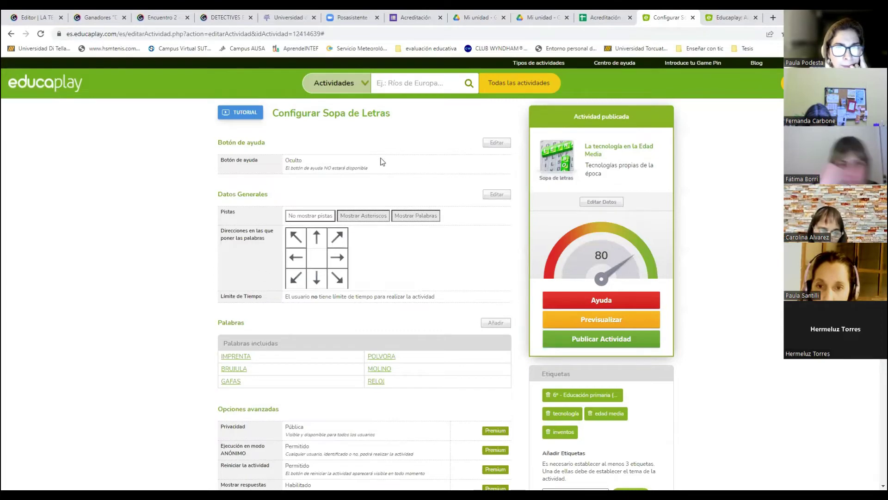
pyautogui.scroll(-5, 458, 305)
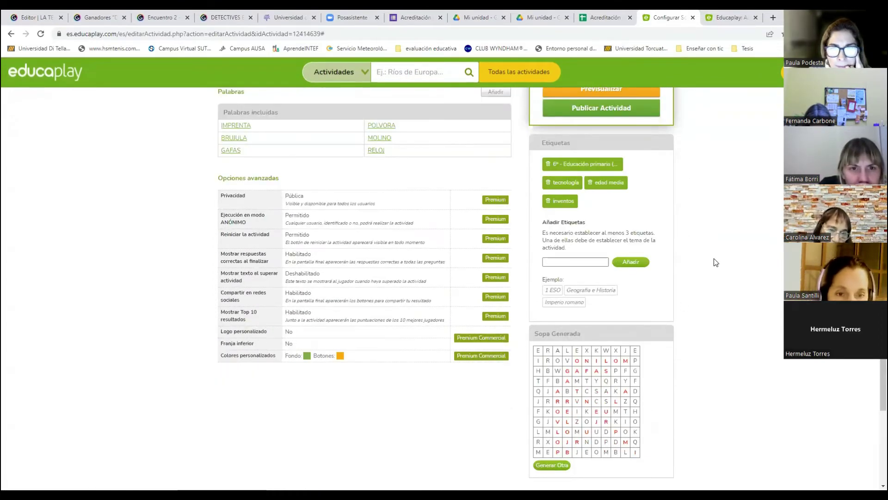
pyautogui.scroll(-3, 714, 261)
pyautogui.scroll(8, 712, 260)
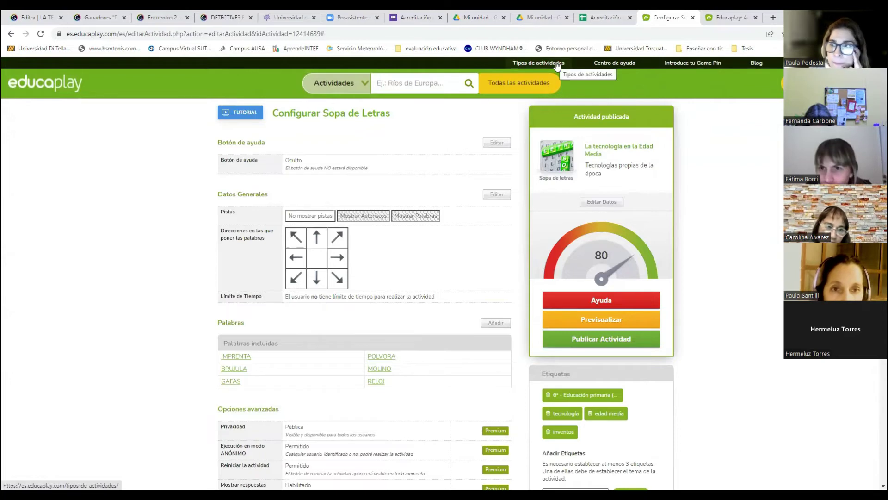
# Step: Open the account's own activities list and decline the Premium offer
pyautogui.click(781, 84)
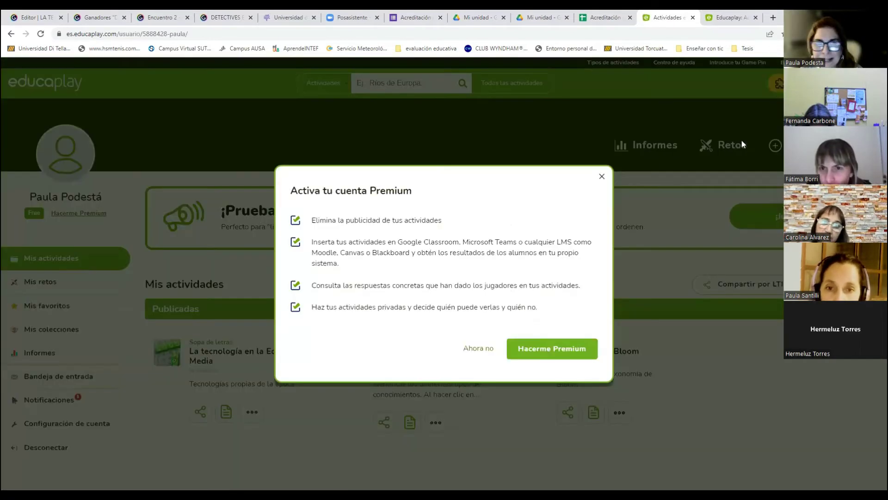
pyautogui.click(477, 350)
pyautogui.scroll(-2, 179, 285)
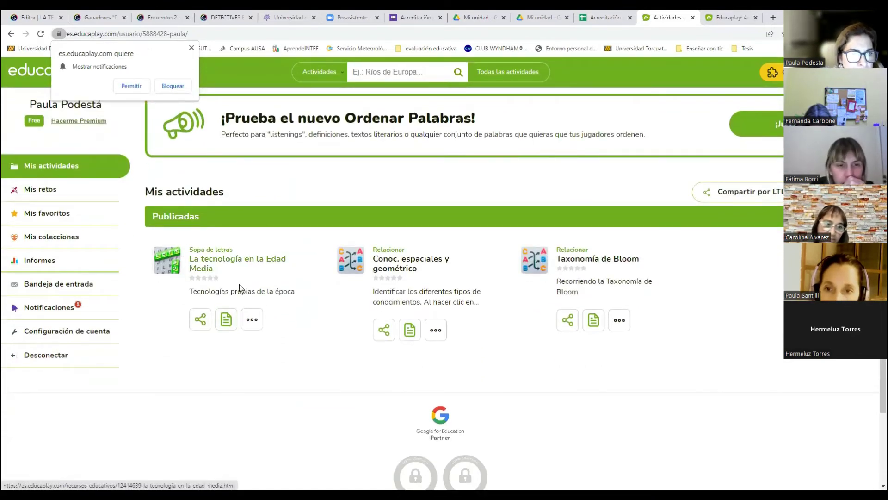
# Step: Open the sharing options of the La tecnología en la Edad Media word search and copy its iframe embed code
pyautogui.click(200, 319)
pyautogui.click(445, 295)
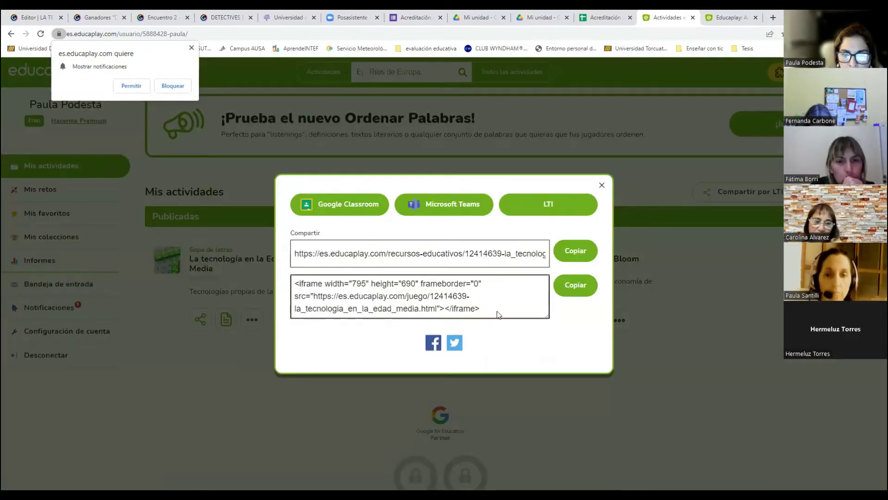
pyautogui.moveTo(480, 309); pyautogui.dragTo(461, 307)
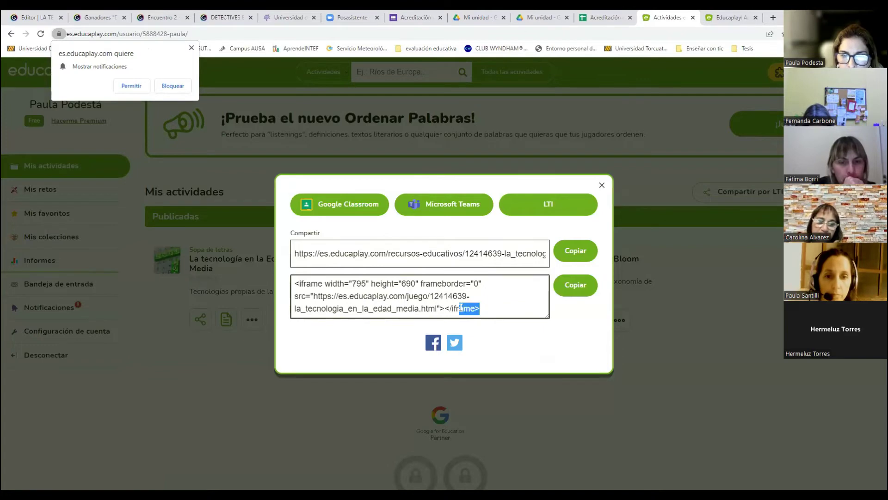
pyautogui.click(562, 284)
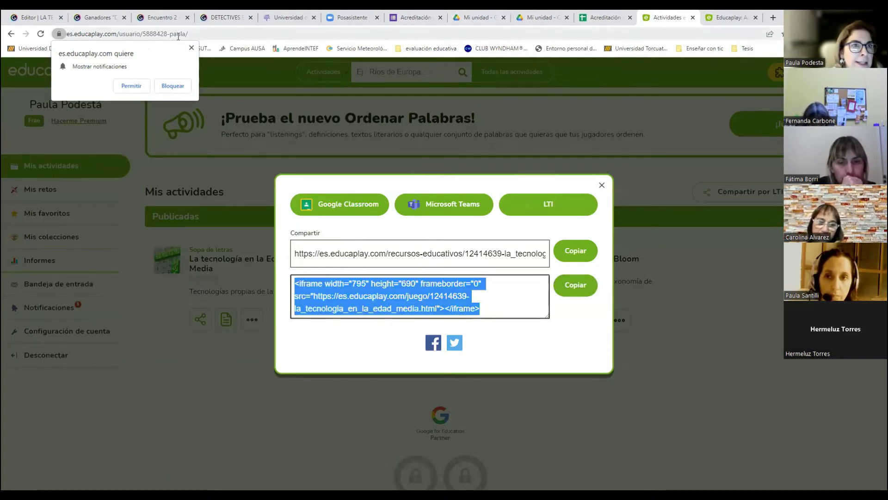
# Step: Switch to the Genially editor, insert the copied iframe code as external content on page 22 and position the word search mid-page
pyautogui.click(164, 20)
pyautogui.click(86, 20)
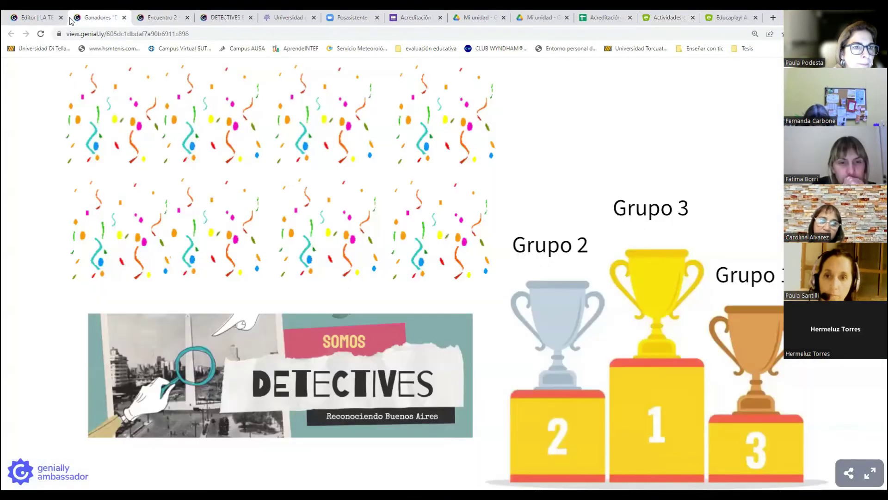
pyautogui.click(41, 17)
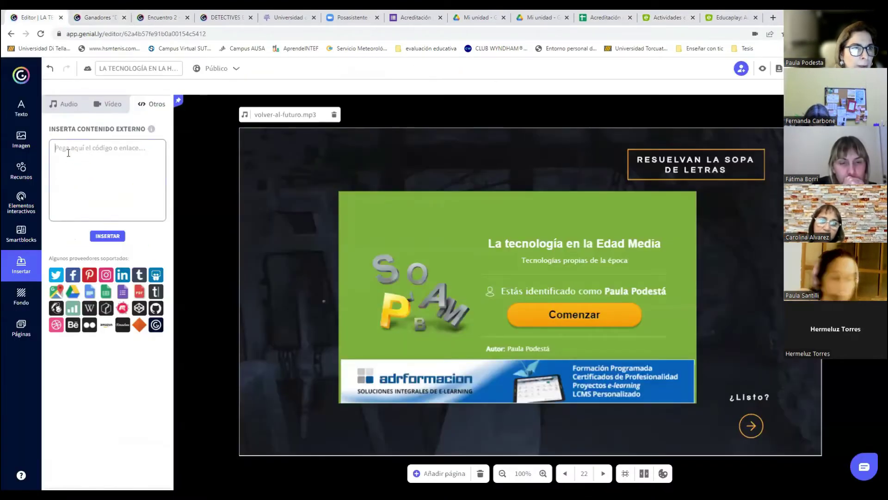
pyautogui.click(68, 152)
pyautogui.hotkey('ctrl', 'v')
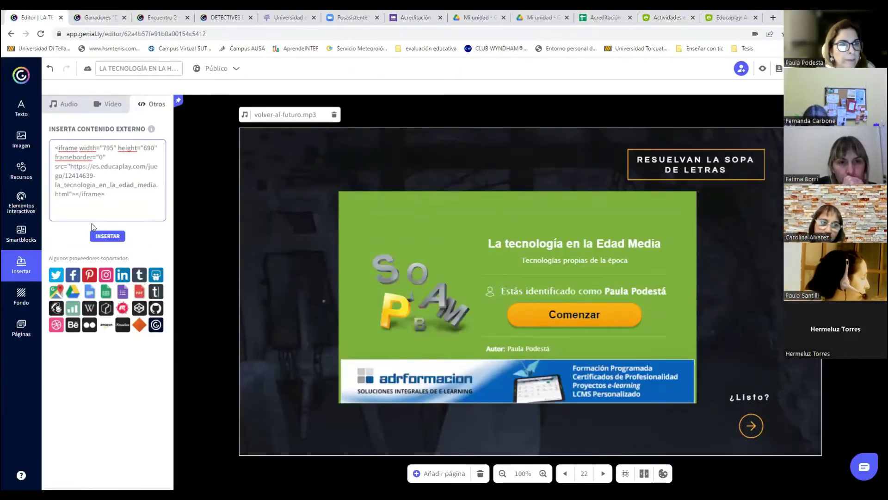
pyautogui.click(103, 237)
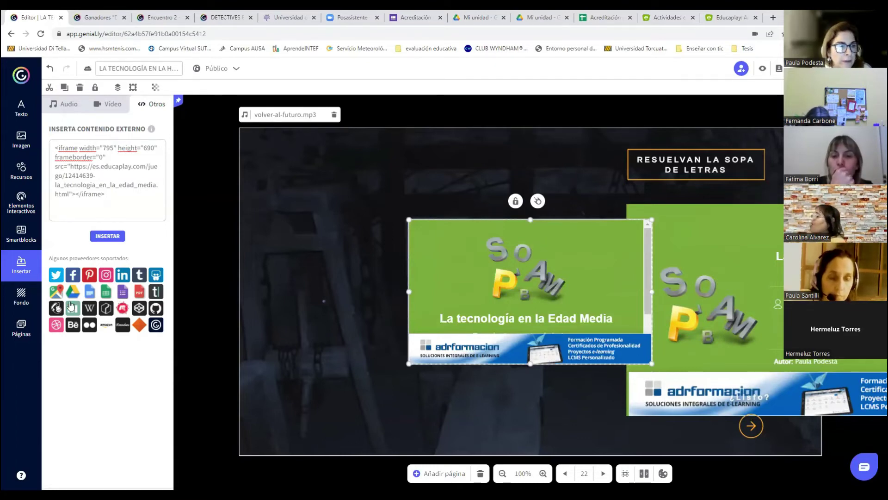
pyautogui.moveTo(495, 245); pyautogui.dragTo(499, 232)
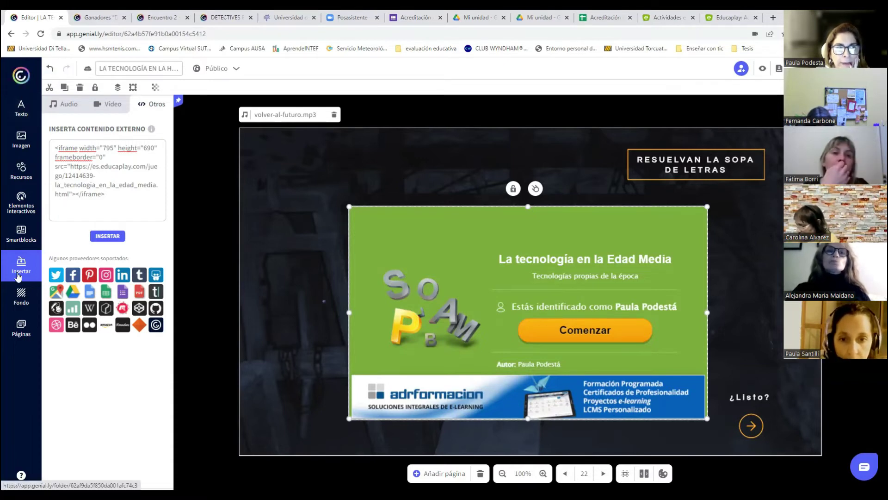
# Step: Show the page list and view page 23 (03 Mazmorra BIEN1) and page 24 (03 Mazmorra BIEN 4)
pyautogui.click(23, 330)
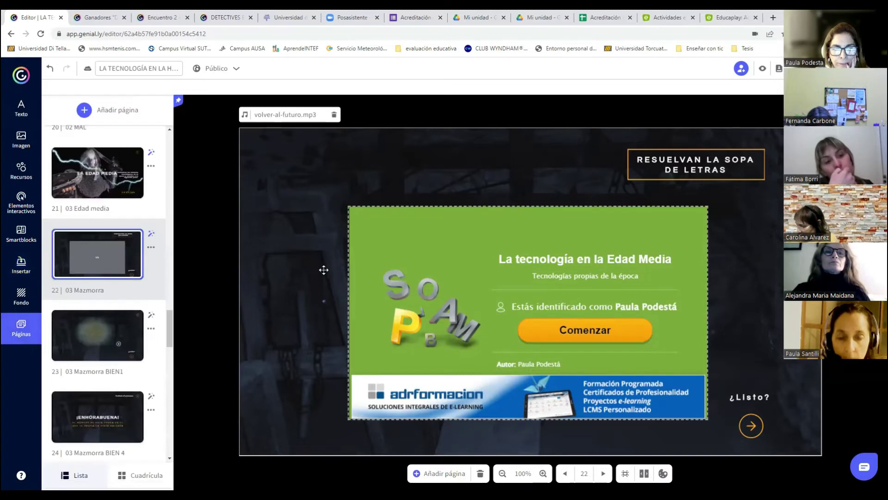
pyautogui.scroll(-4, 115, 315)
pyautogui.scroll(9, 108, 271)
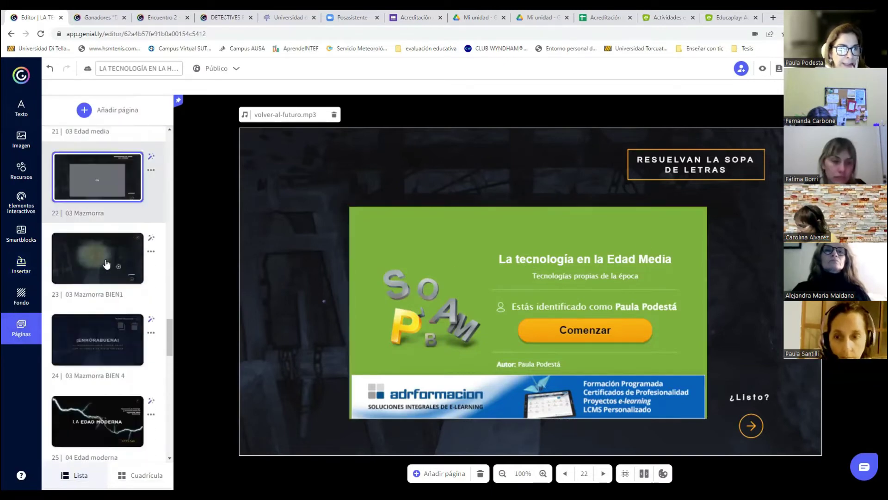
pyautogui.scroll(-2, 103, 261)
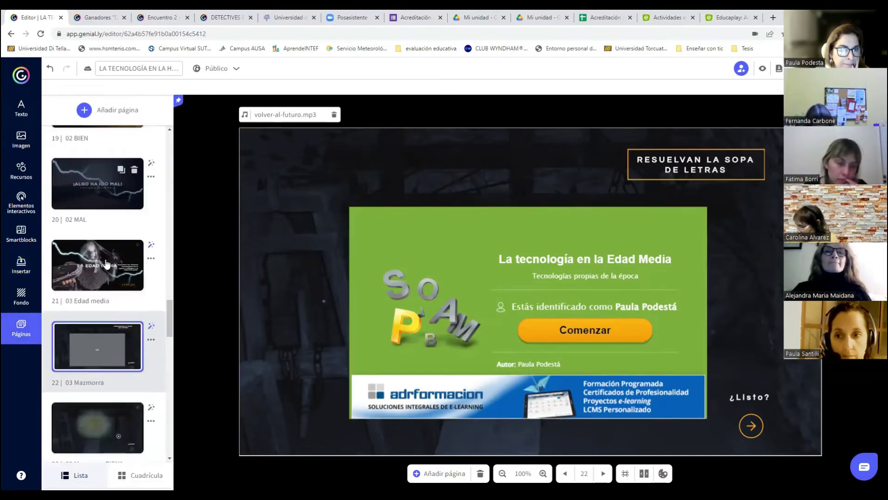
pyautogui.click(92, 436)
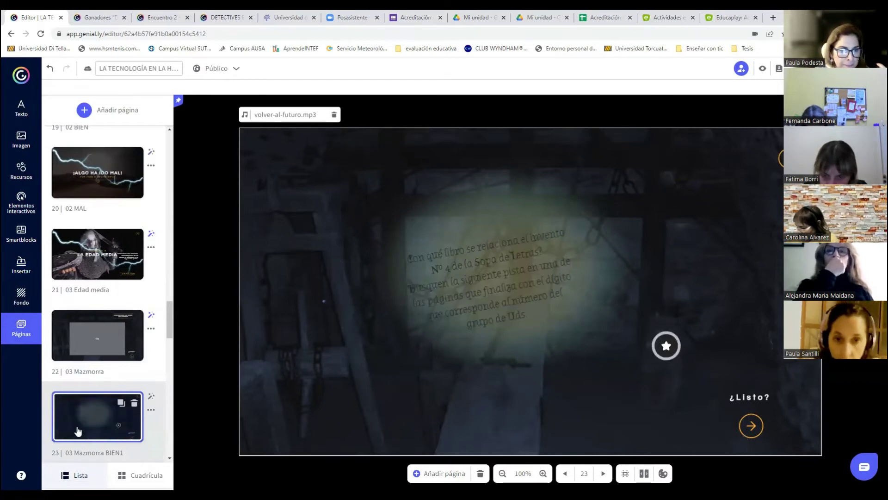
pyautogui.scroll(-4, 78, 416)
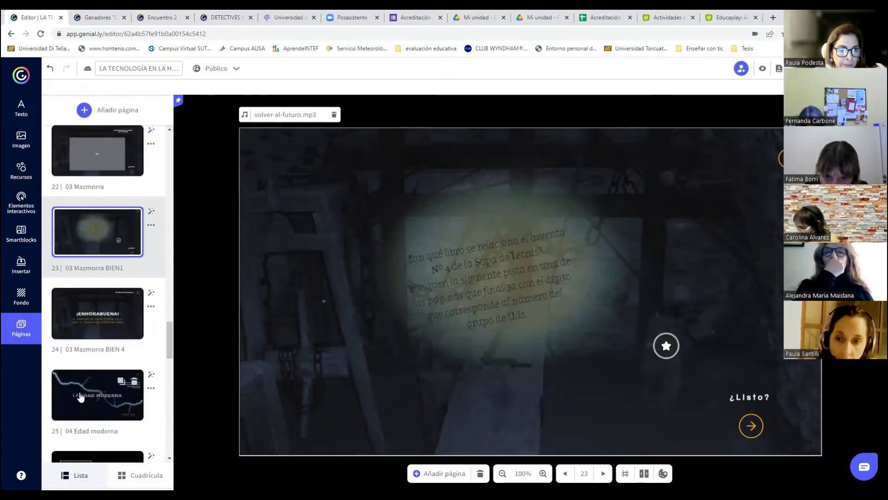
pyautogui.click(89, 337)
pyautogui.scroll(-5, 80, 324)
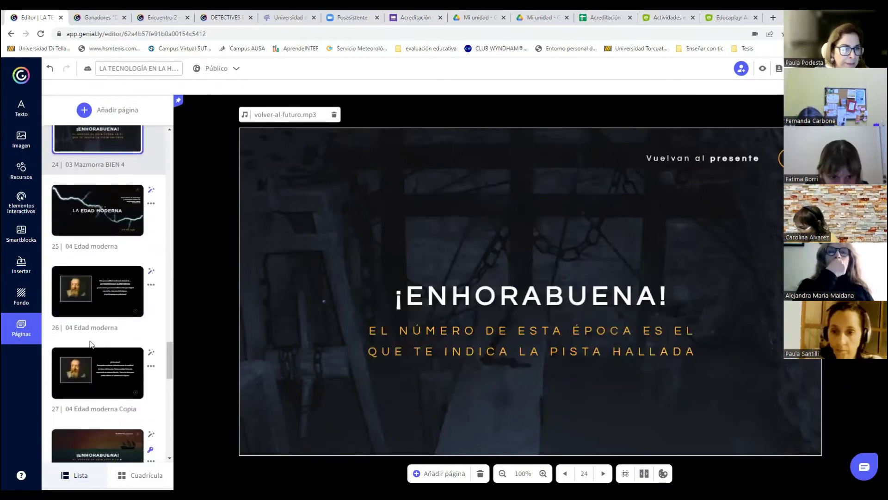
# Step: Open page 26 (04 Edad moderna) and point out the birthplace coordinates in its riddle text
pyautogui.click(83, 259)
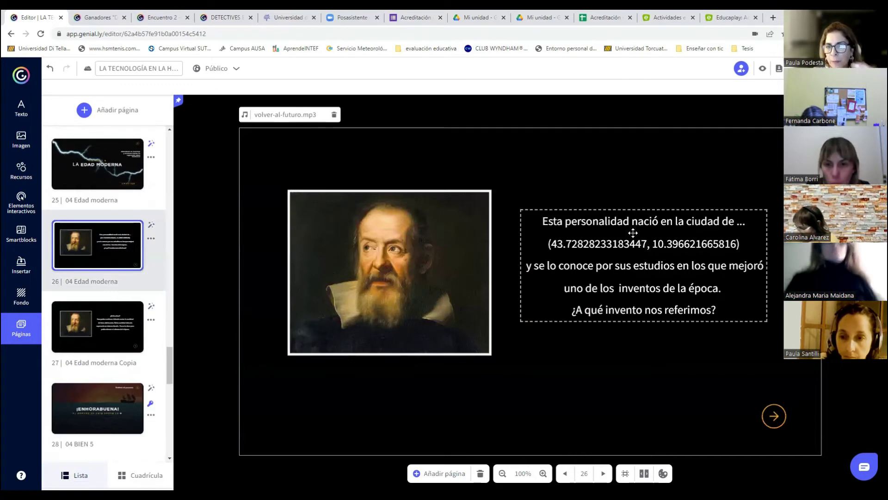
pyautogui.click(572, 244)
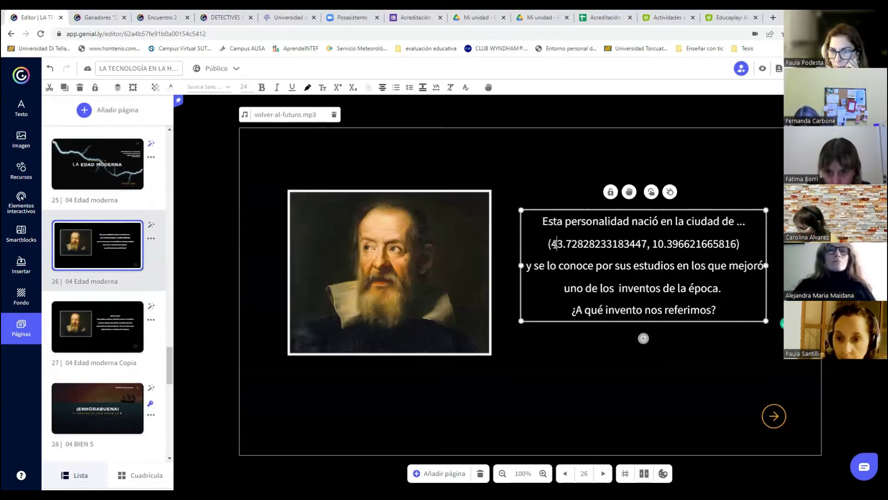
pyautogui.scroll(-2, 43, 324)
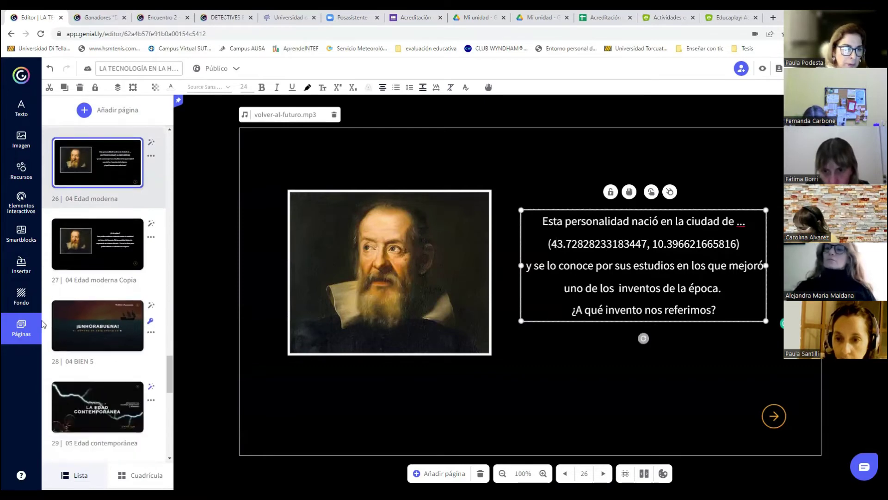
# Step: View the QR code on page 30 (05 BIEN 1) and the jigsaw instructions on page 31
pyautogui.scroll(-5, 61, 251)
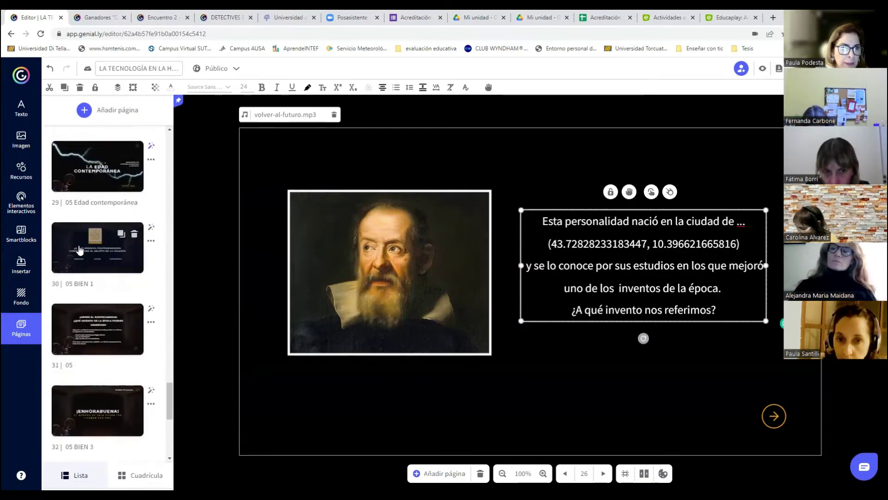
pyautogui.click(80, 250)
pyautogui.click(534, 226)
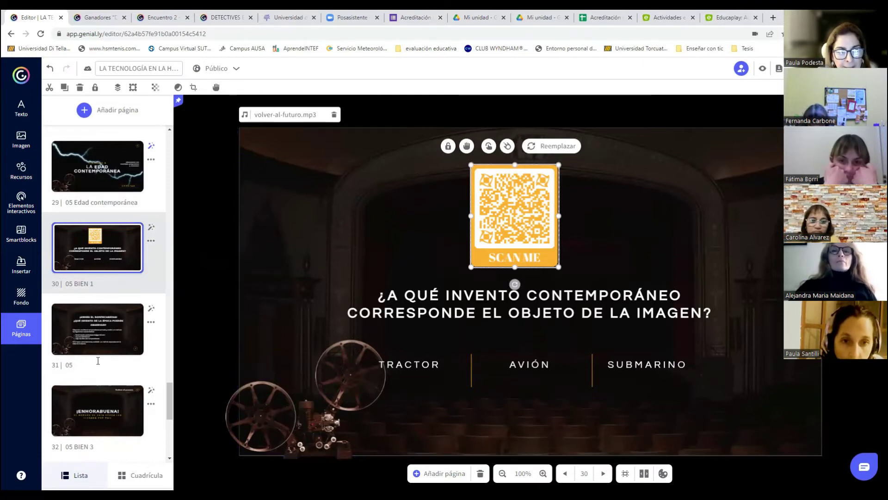
pyautogui.click(101, 342)
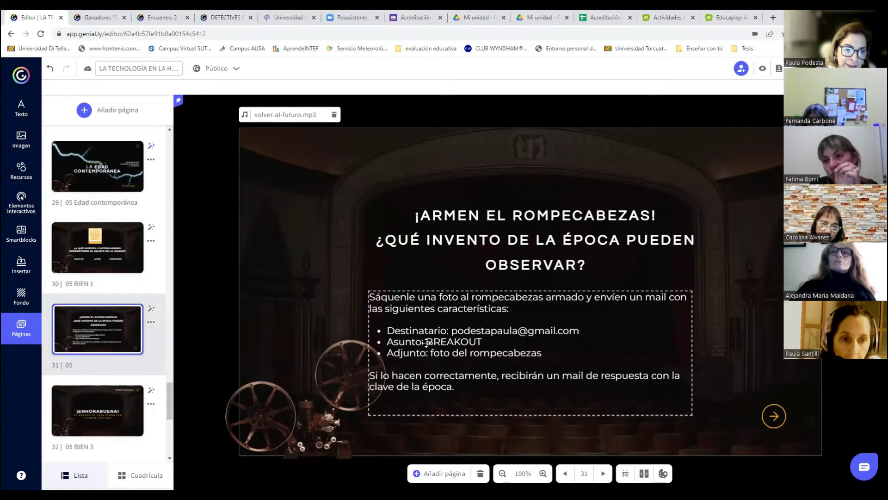
# Step: Switch to Gmail in a new browser tab, open its full settings and show the filters and blocked addresses
pyautogui.click(773, 17)
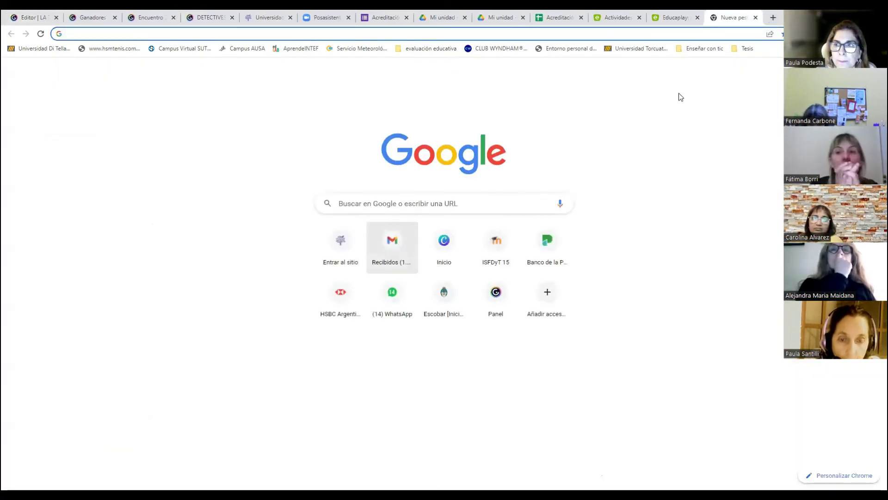
pyautogui.click(392, 245)
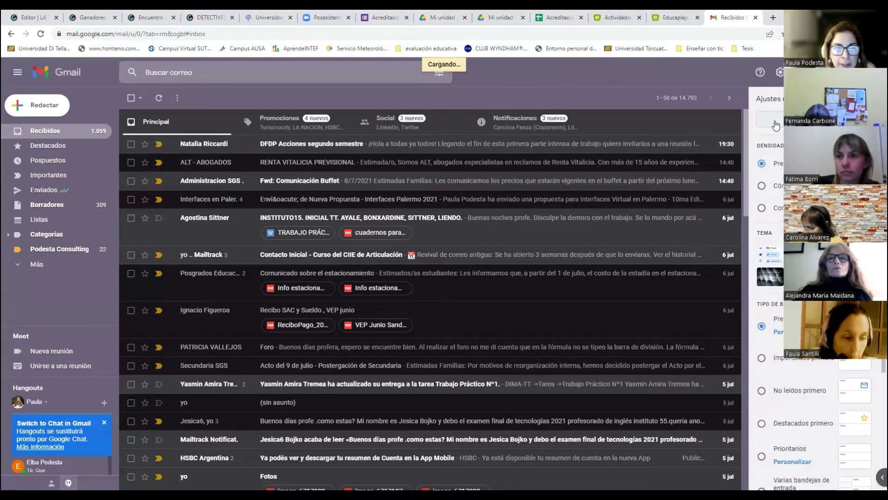
pyautogui.click(759, 121)
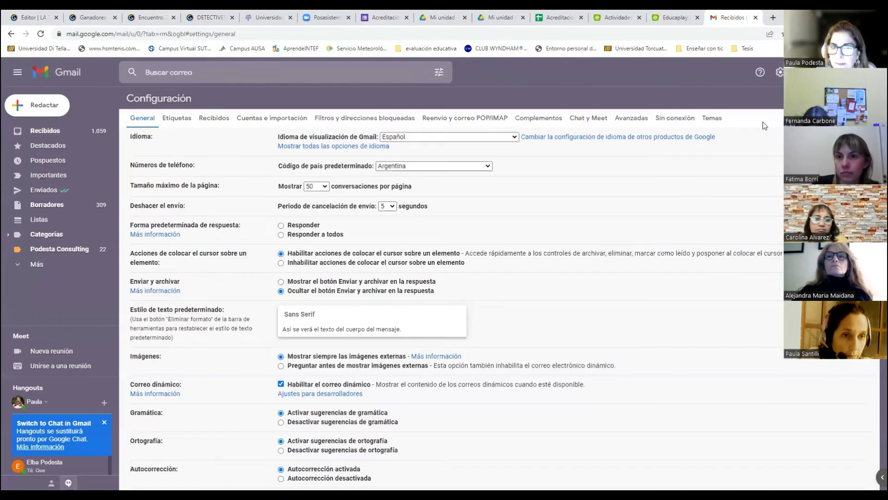
pyautogui.scroll(-12, 370, 314)
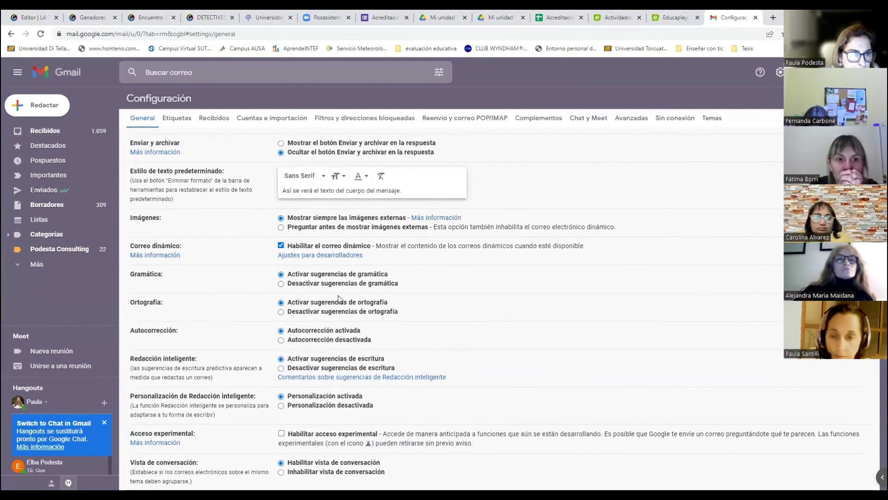
pyautogui.scroll(-10, 339, 298)
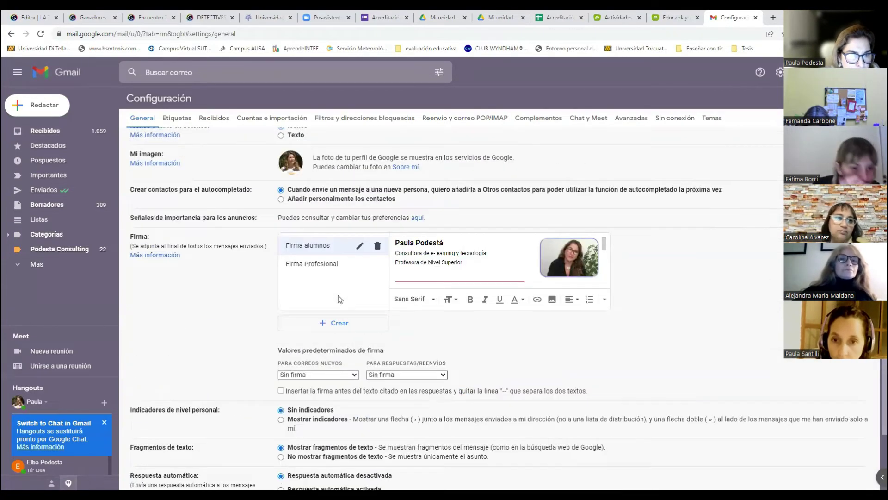
pyautogui.scroll(20, 339, 299)
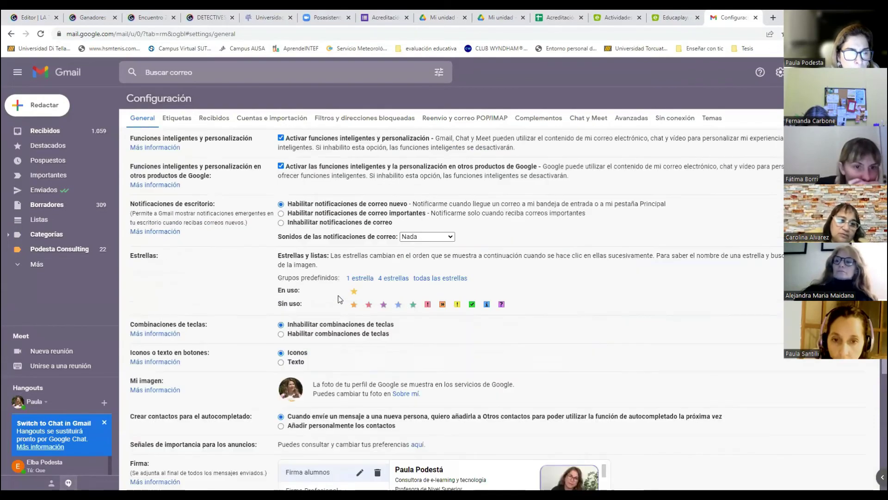
pyautogui.click(350, 118)
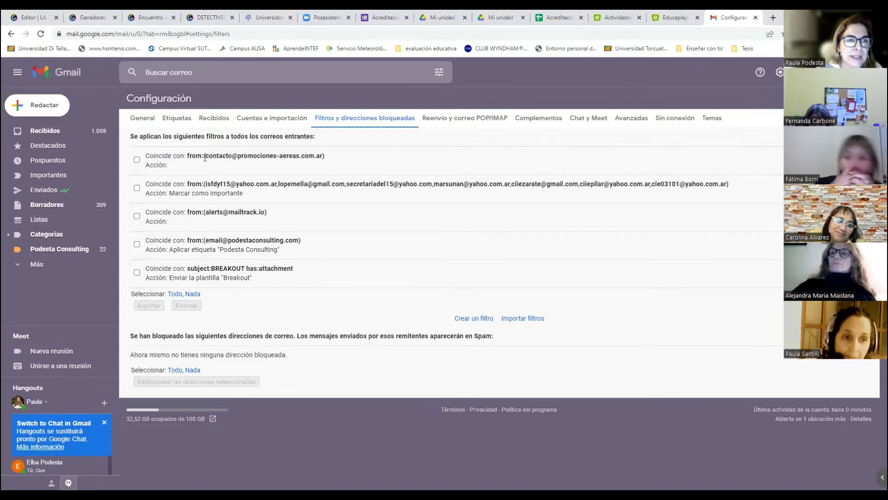
# Step: Start a new mail message and insert the saved Breakout template into it
pyautogui.click(54, 111)
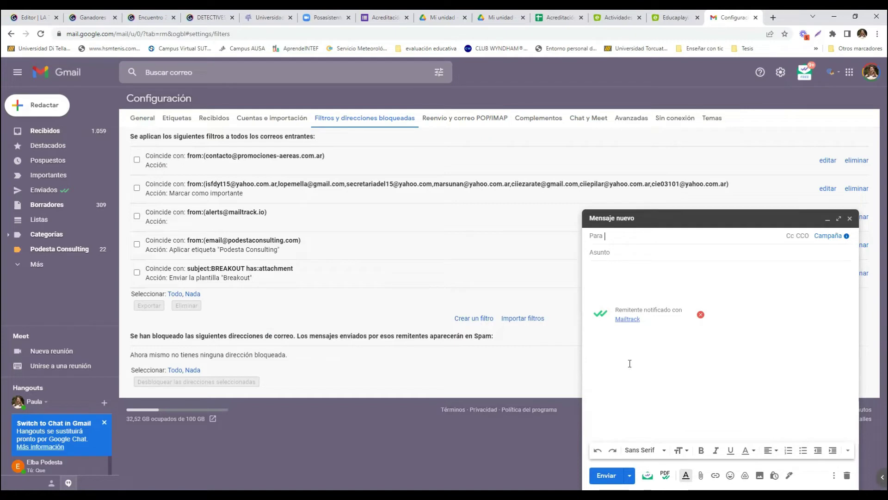
pyautogui.click(835, 477)
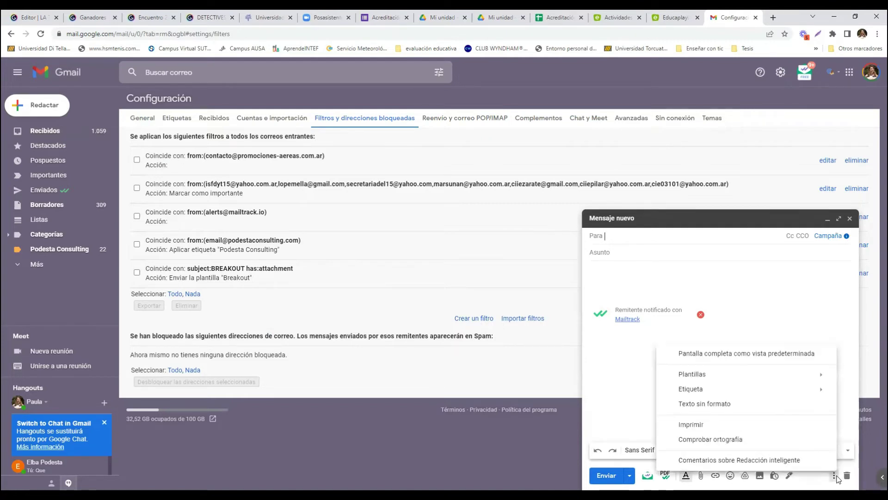
pyautogui.moveTo(750, 377)
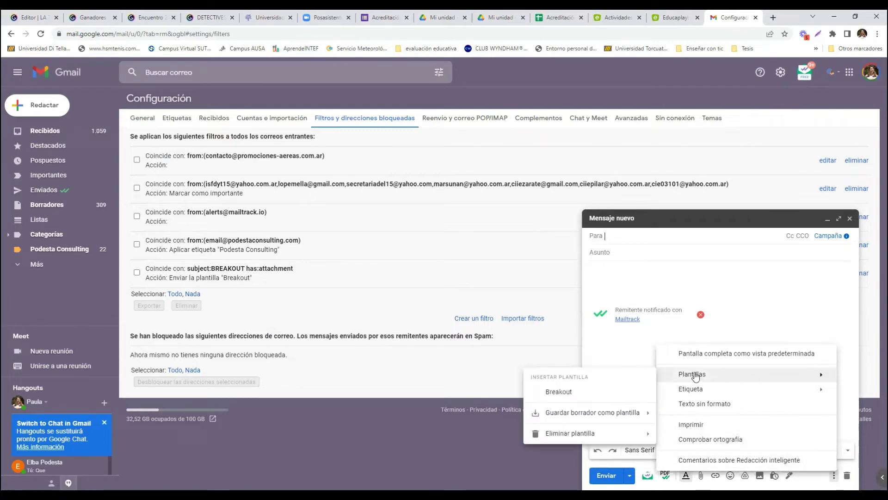
pyautogui.click(558, 394)
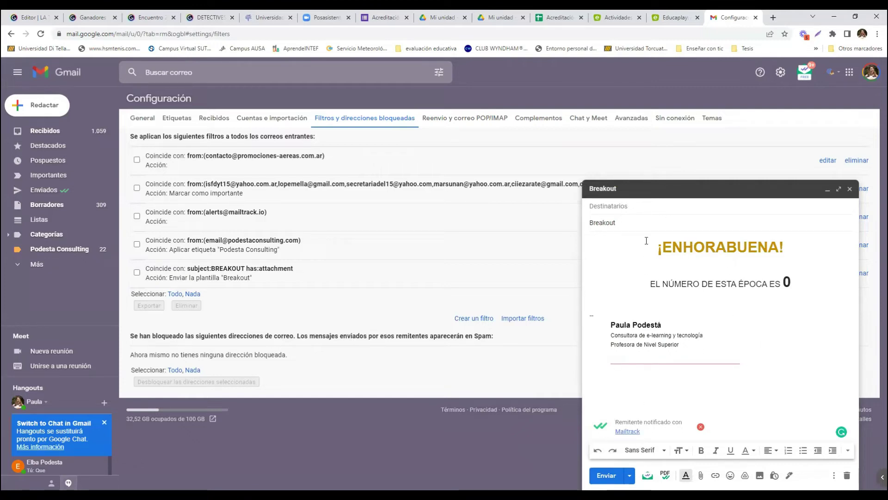
# Step: Examine the message's template options and its subject, and close the draft
pyautogui.click(834, 475)
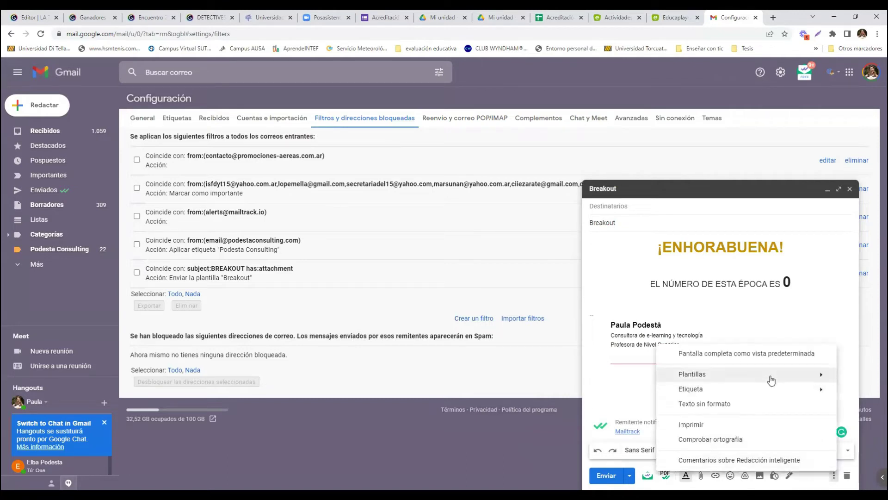
pyautogui.moveTo(768, 374)
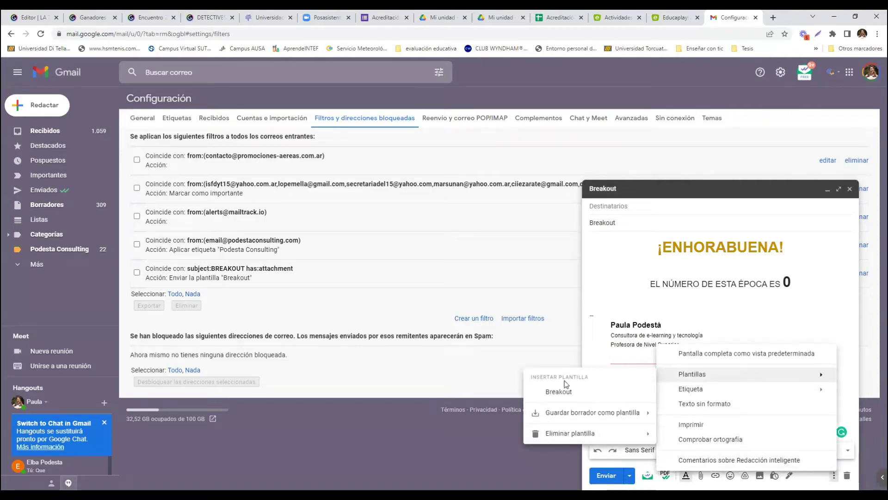
pyautogui.click(606, 222)
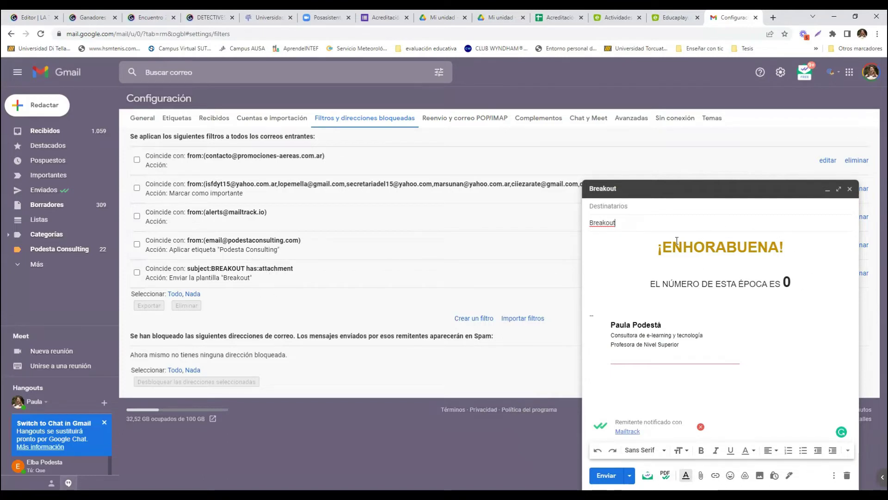
pyautogui.click(850, 189)
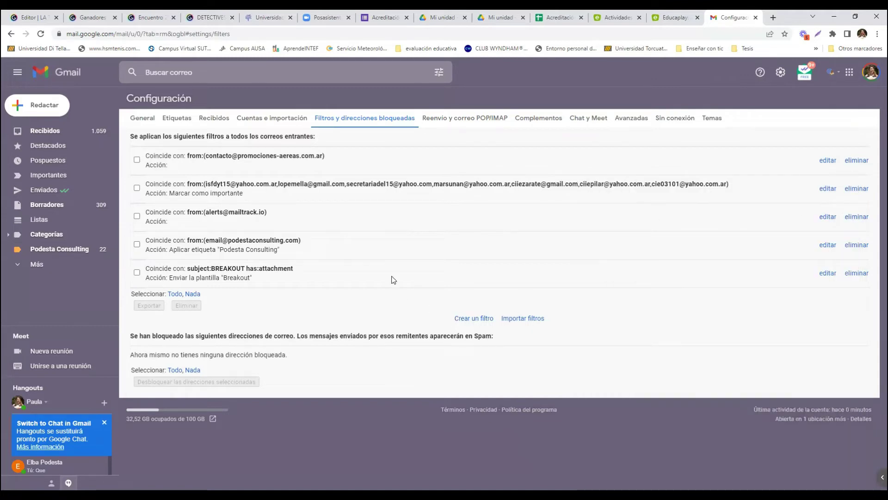
# Step: Define criteria for a new mail filter with subject BREAKOUT and attachments required, and continue to its actions
pyautogui.click(473, 317)
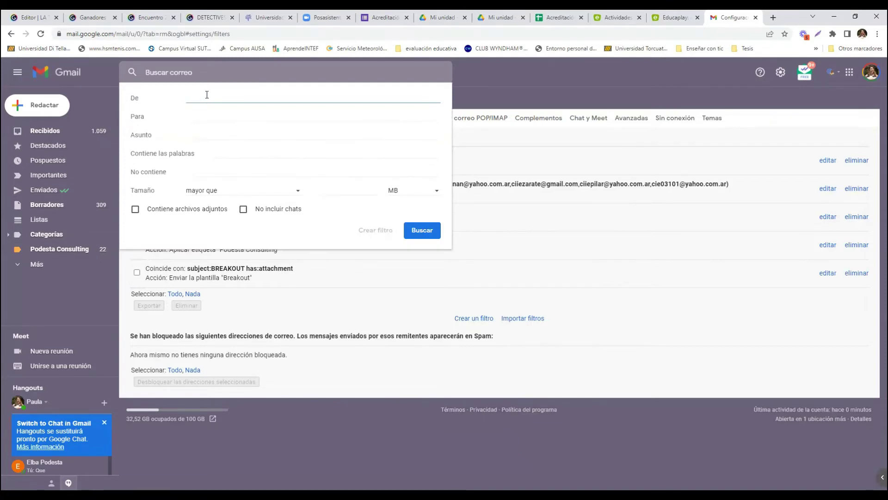
pyautogui.click(199, 136)
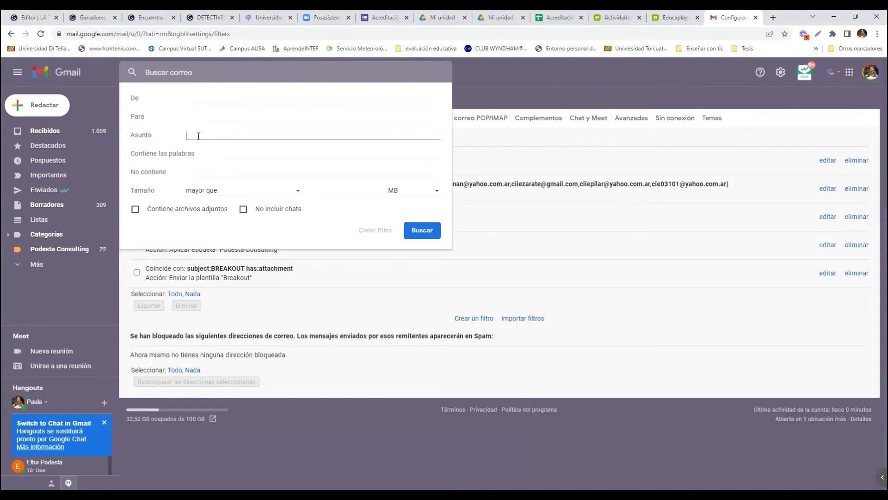
pyautogui.write('BREAKOUT')
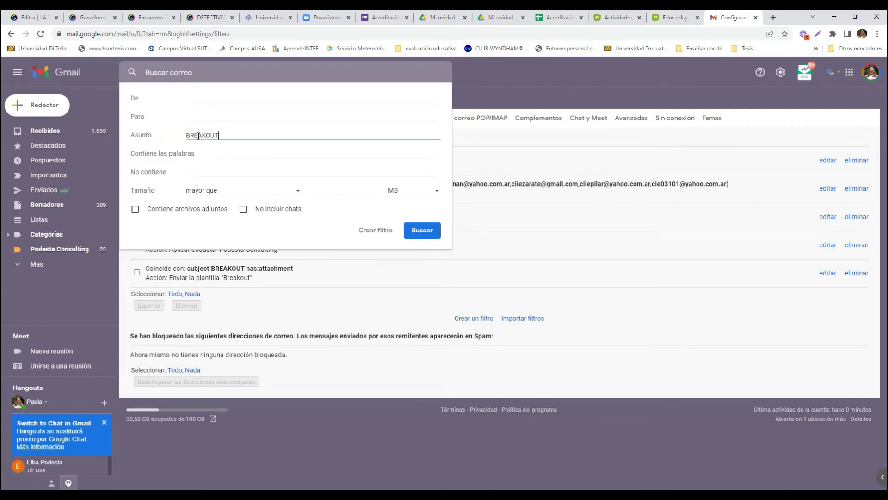
pyautogui.click(135, 210)
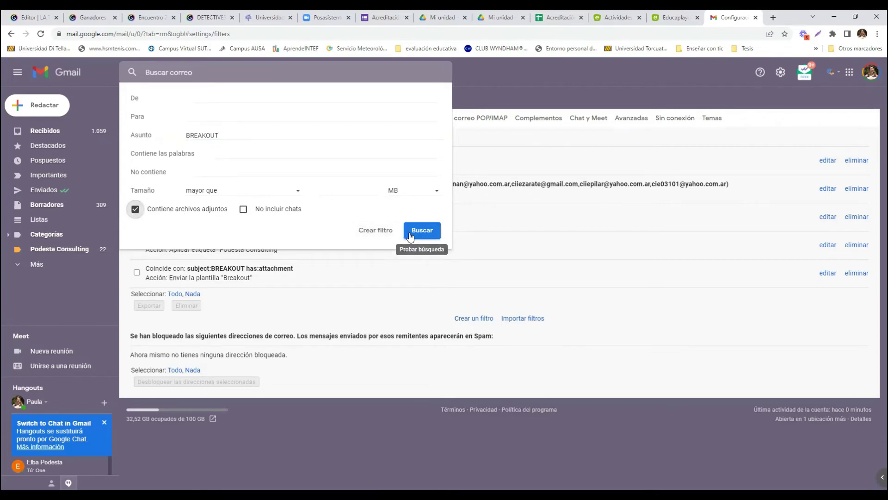
pyautogui.click(387, 231)
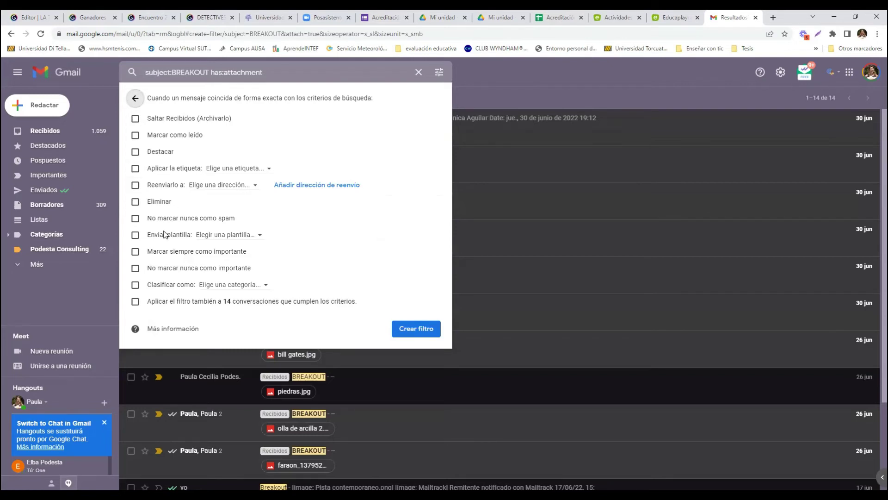
# Step: Choose sending the Breakout template as the filter's action, and leave the filter without creating it
pyautogui.click(135, 238)
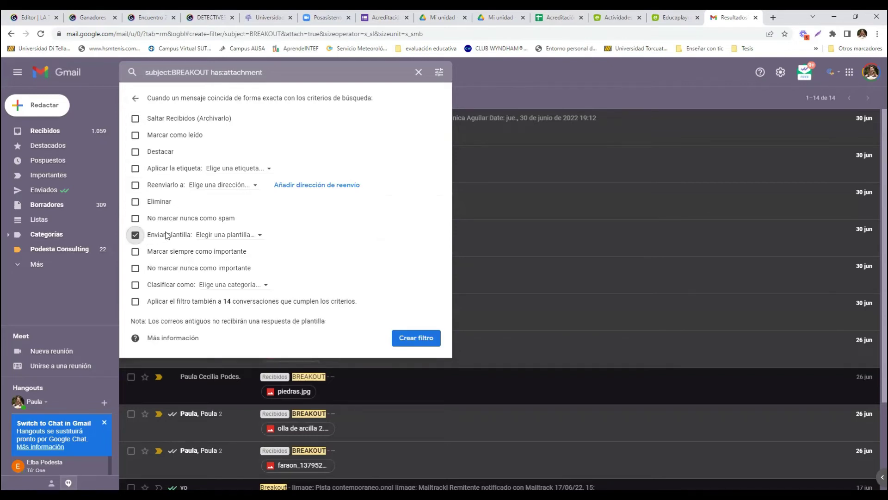
pyautogui.click(250, 235)
pyautogui.click(253, 262)
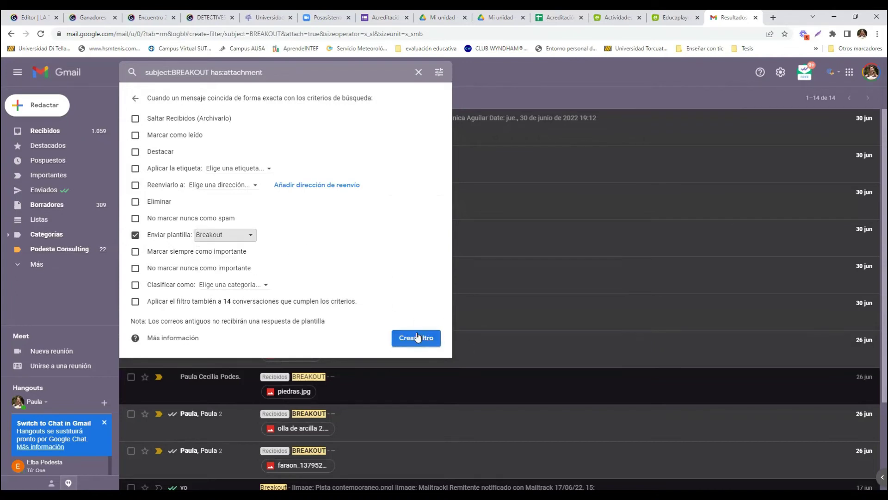
pyautogui.click(417, 78)
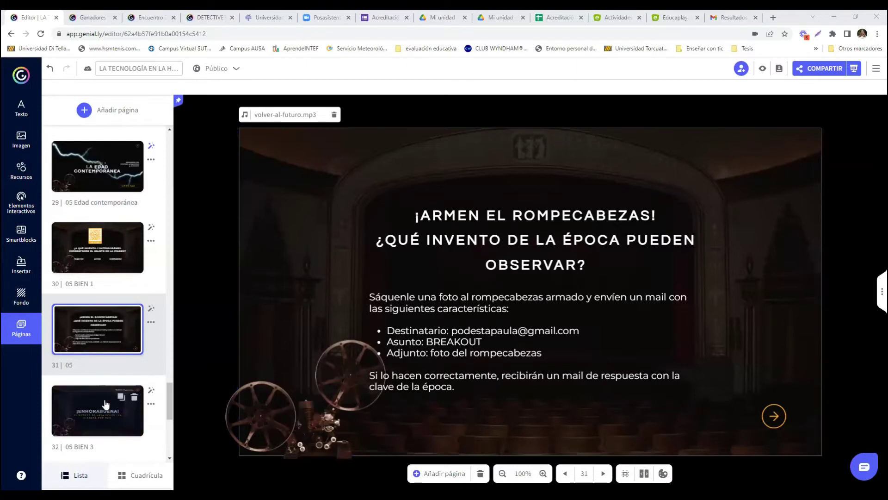
# Step: Examine page 32, 05 BIEN 3, and page 35, 06 FINAL, including the arrow that leads to the following page
pyautogui.click(121, 400)
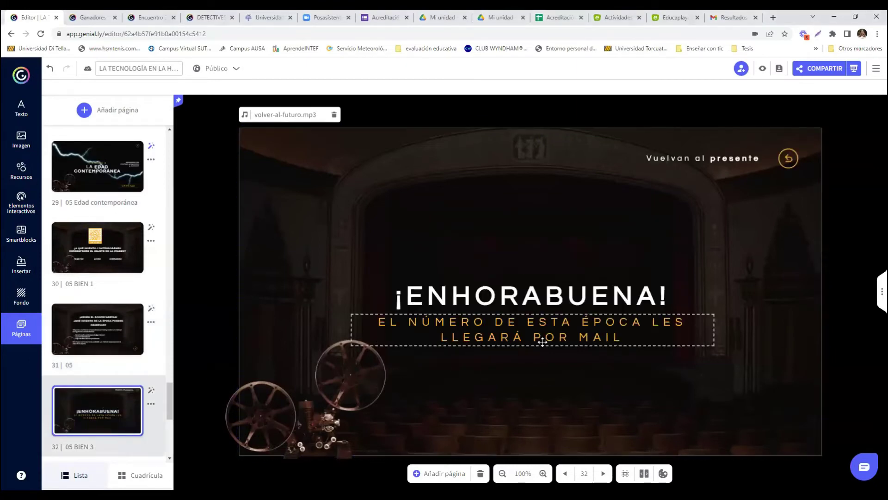
pyautogui.scroll(-5, 128, 407)
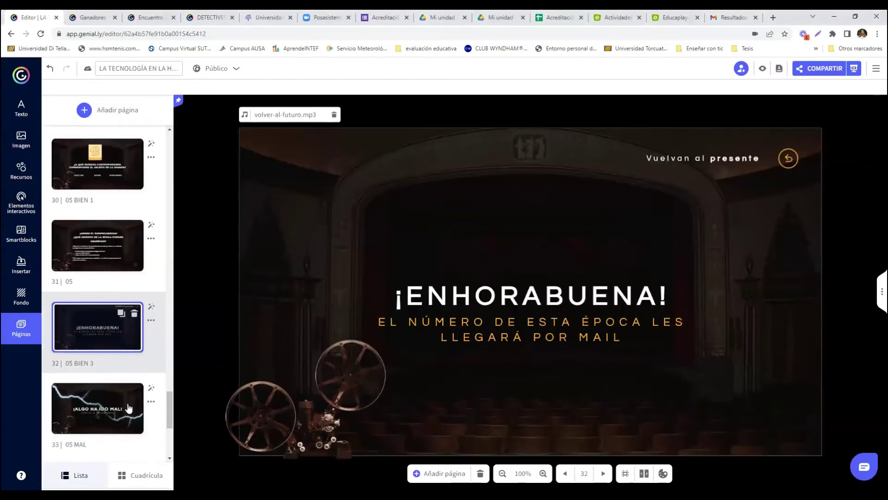
pyautogui.scroll(-2, 65, 361)
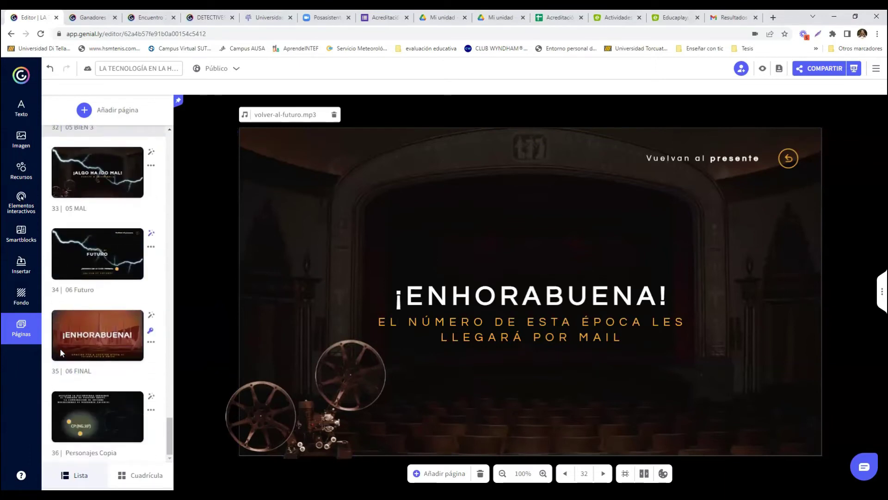
pyautogui.click(71, 336)
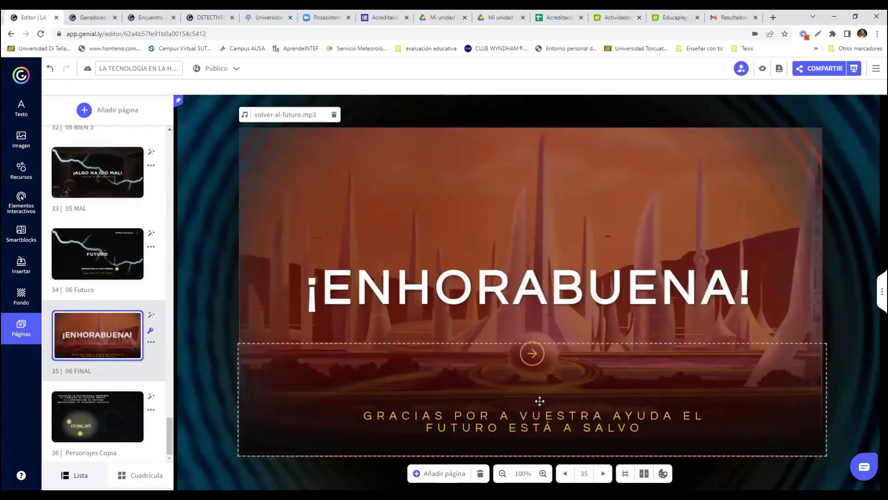
pyautogui.click(534, 353)
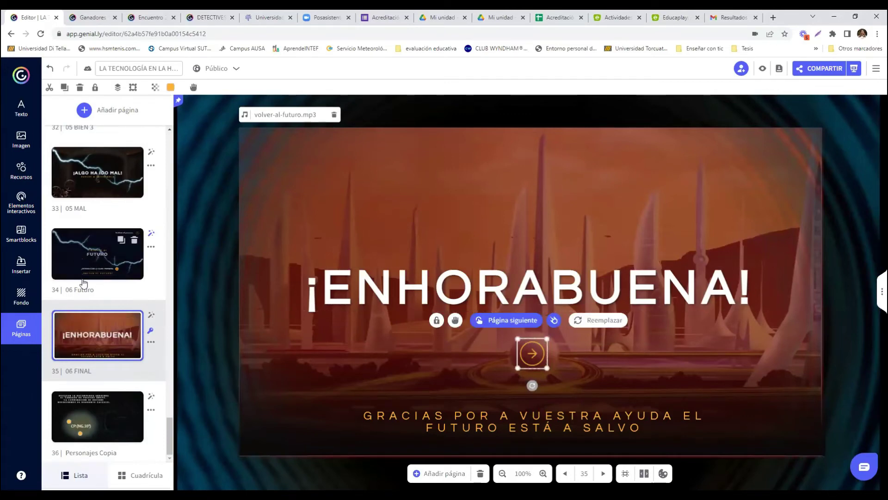
# Step: Preview the escape room from page 34, 06 Futuro, with its sound activated
pyautogui.click(74, 252)
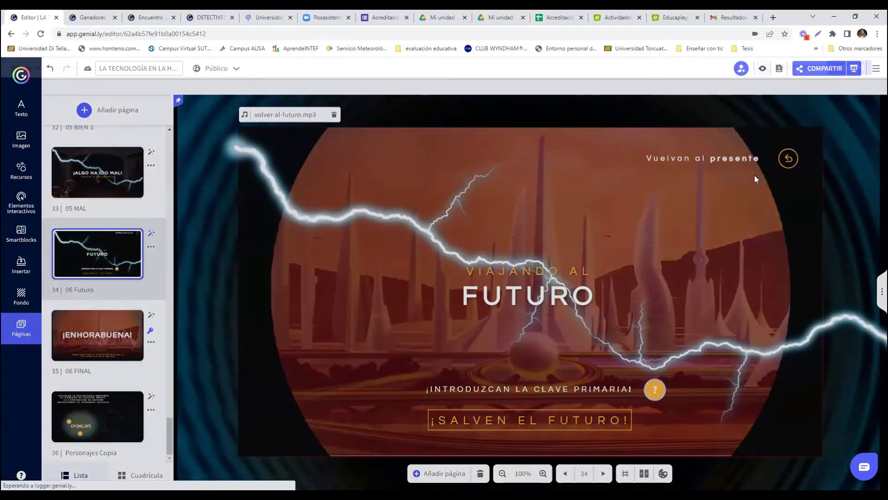
pyautogui.click(762, 68)
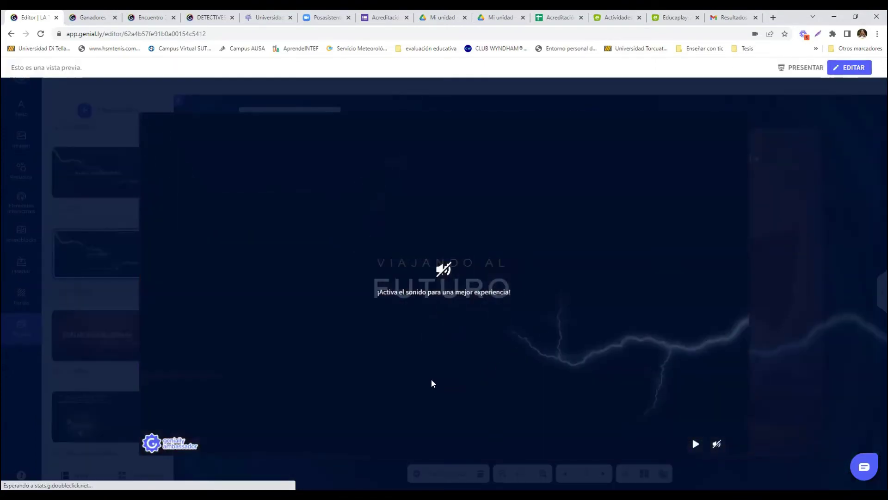
pyautogui.click(443, 269)
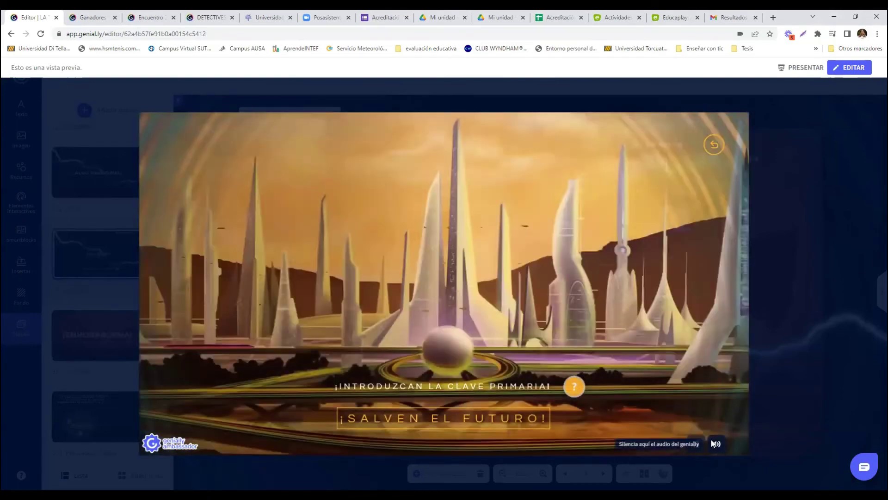
# Step: Read the hint about the primary key, open the ¡Salven el futuro! lock and enter the password in its key field
pyautogui.moveTo(574, 388)
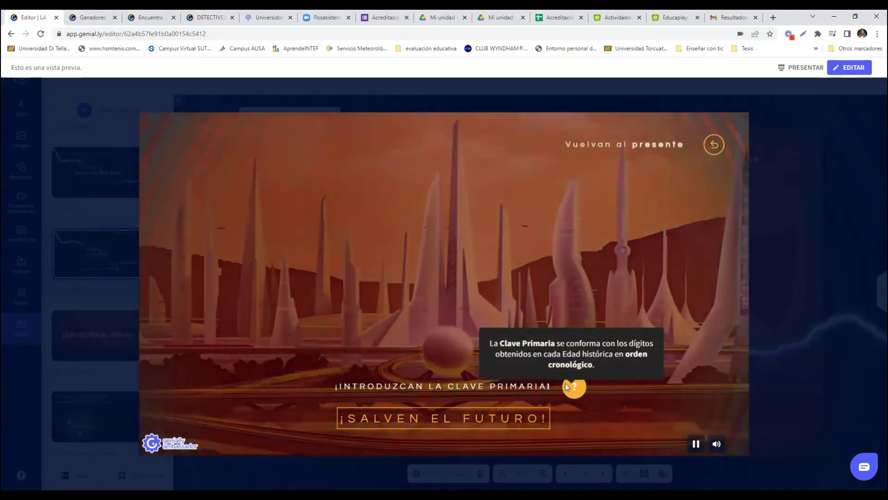
pyautogui.click(454, 423)
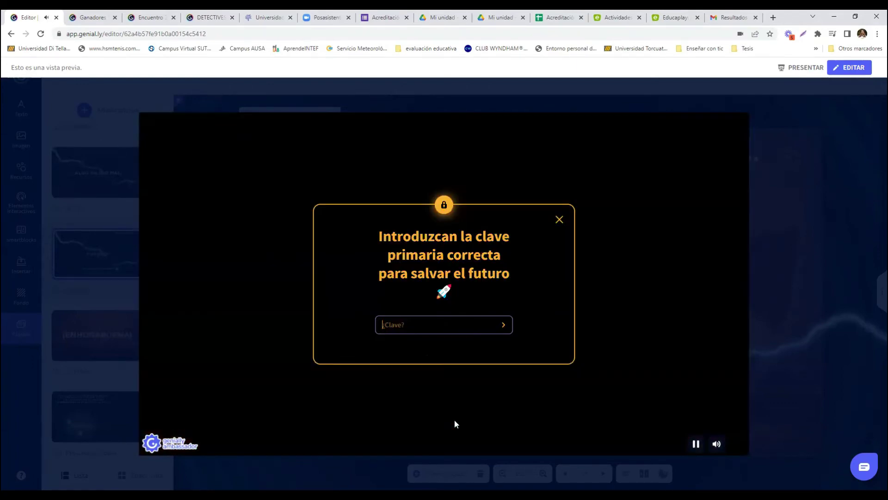
pyautogui.write('*****')
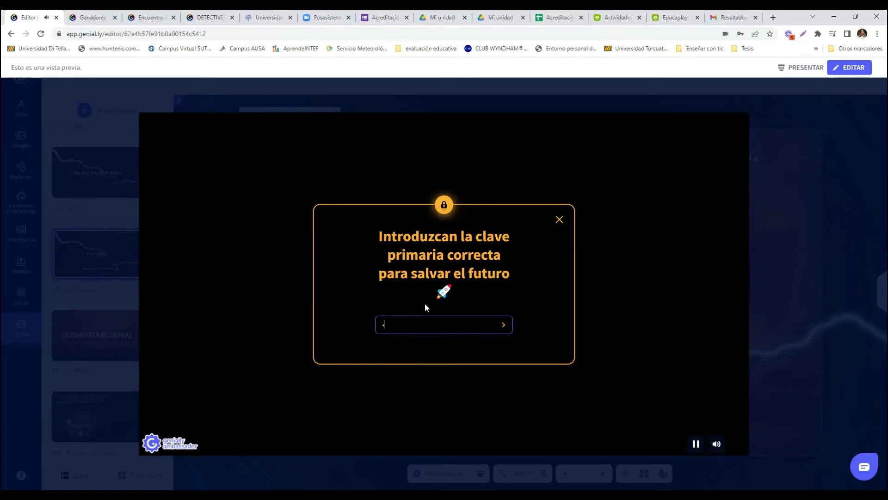